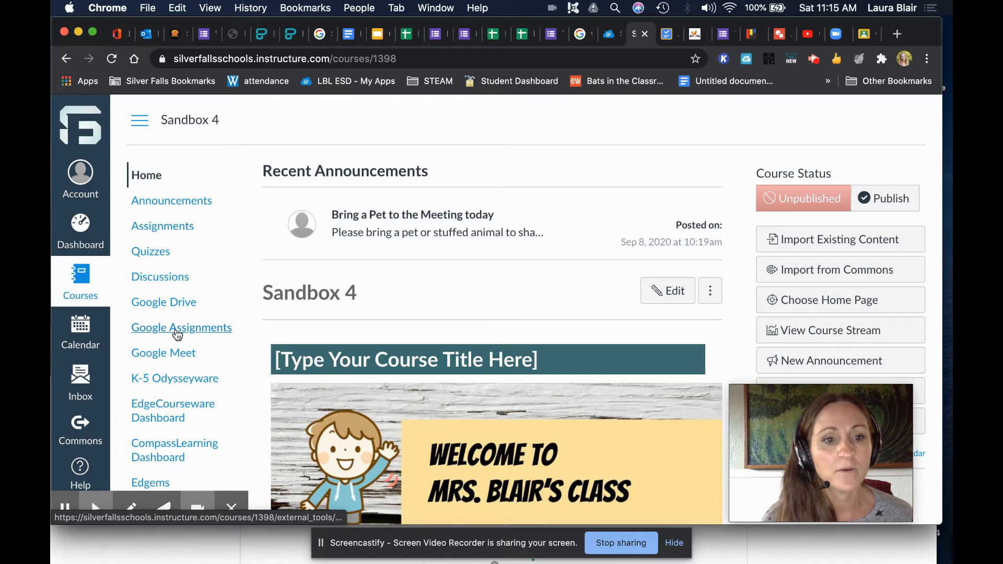
Open the Sandbox 4 course in Canvas and launch its Google Assignments tool in a new tab
click(82, 290)
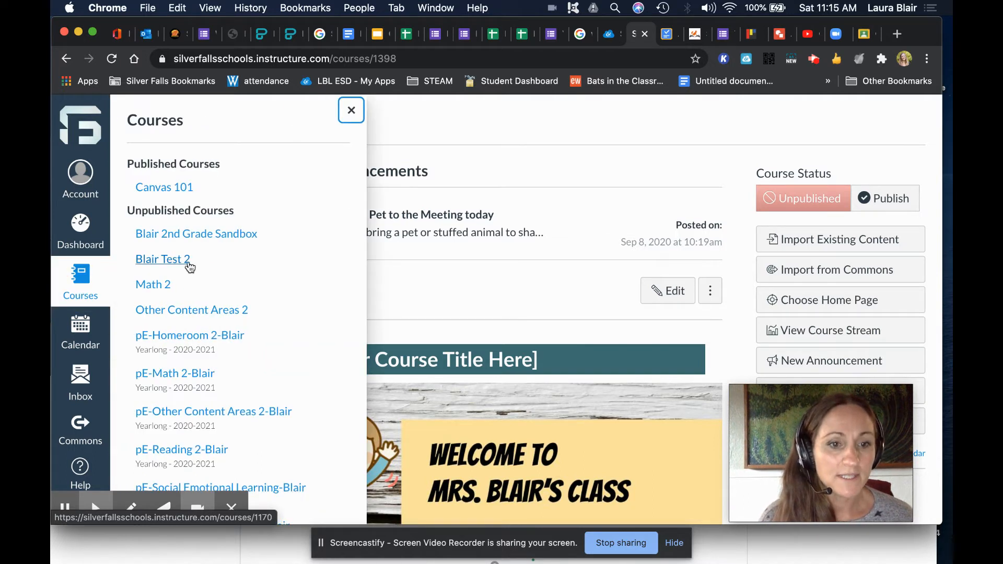
scroll(180, 449, down, 10)
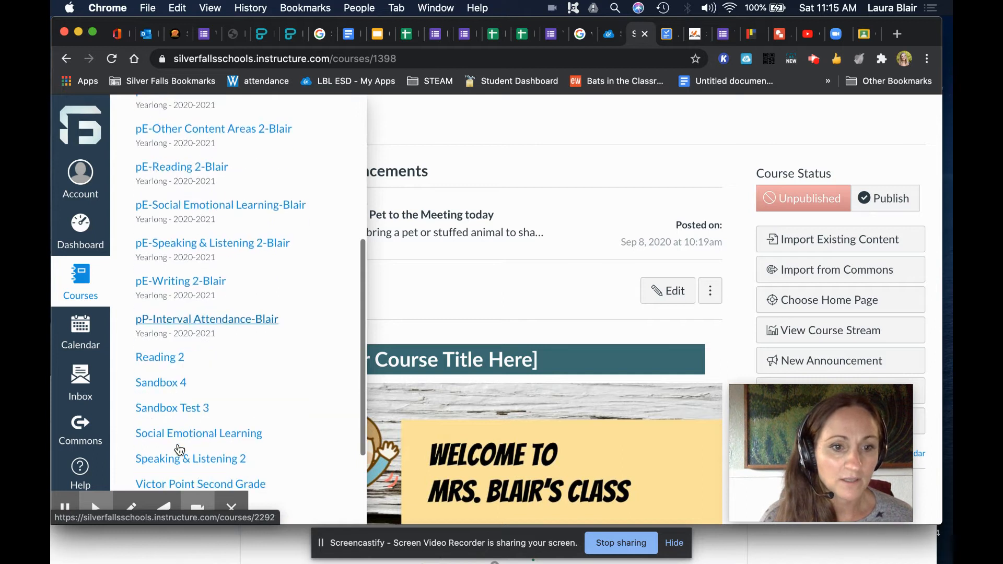
click(181, 380)
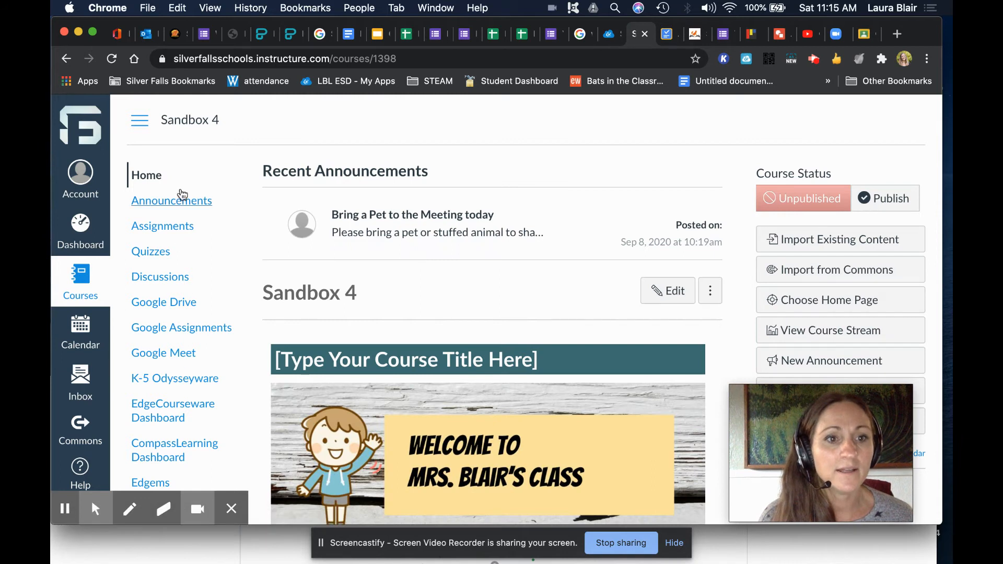
click(191, 329)
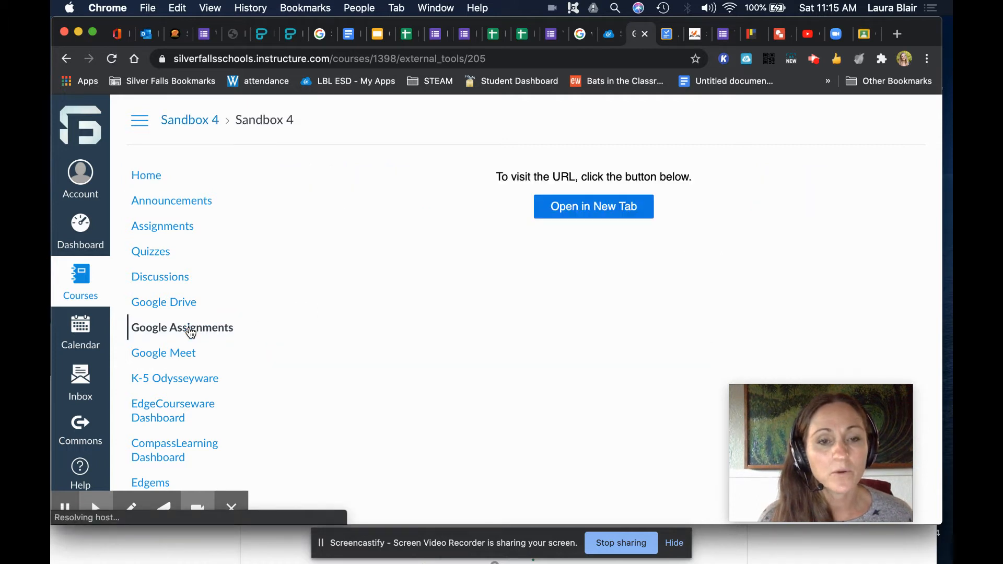
click(620, 209)
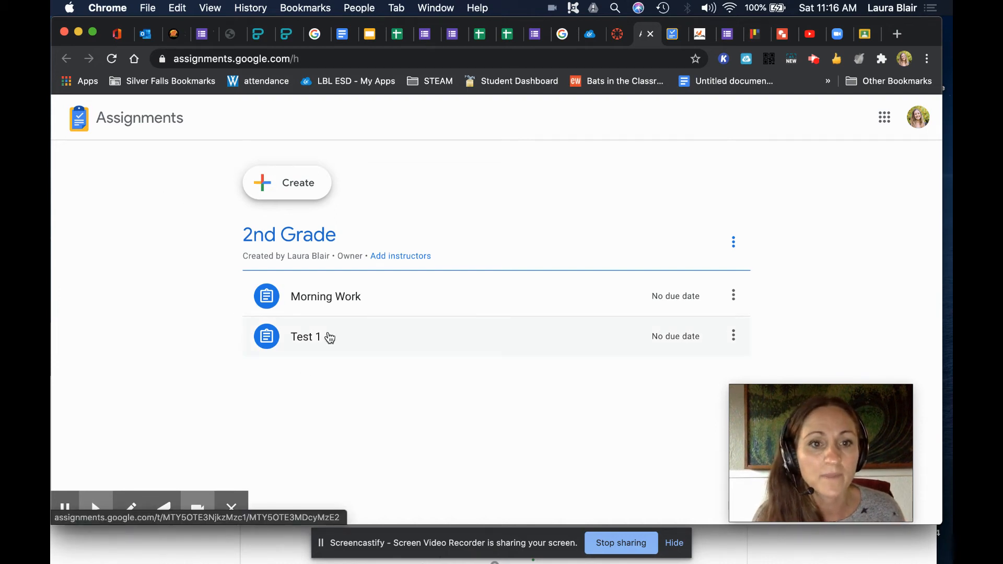
Create a new assignment and select 2nd Grade as its course
click(318, 194)
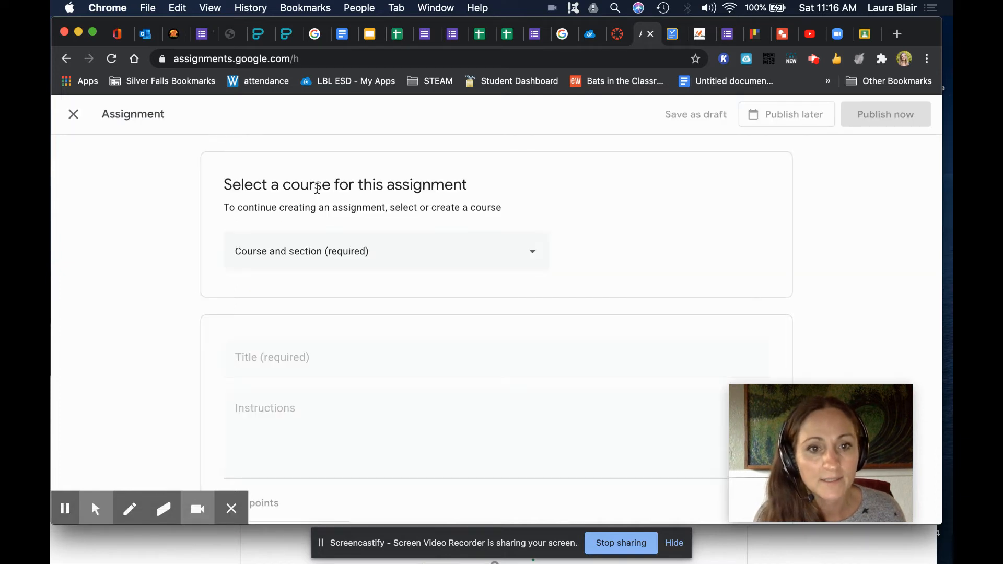
click(473, 258)
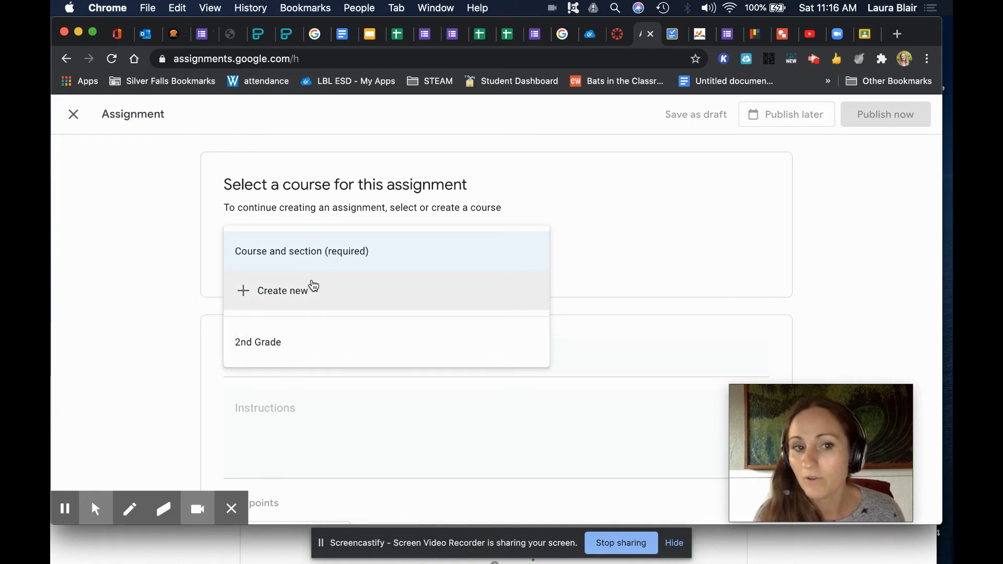
click(280, 347)
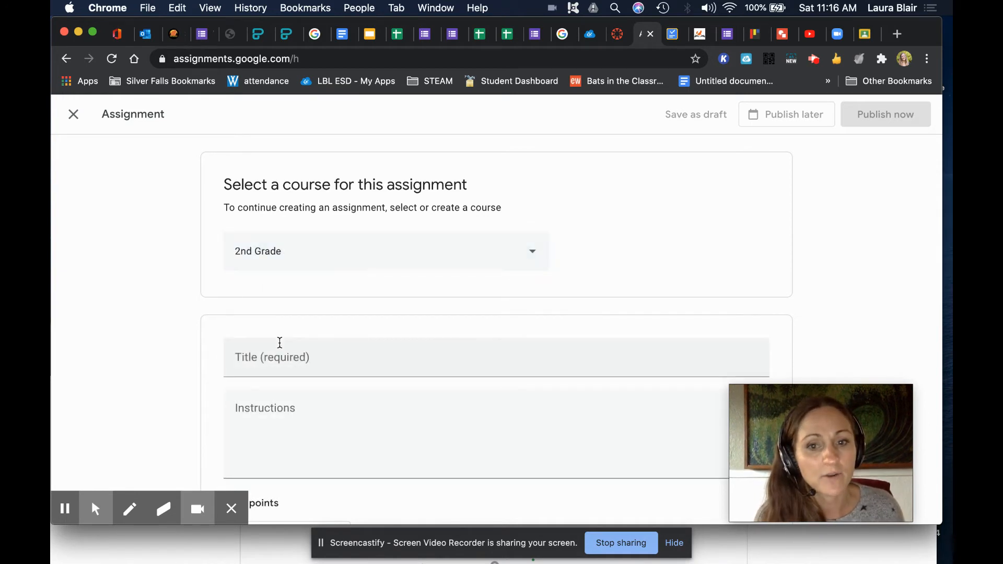
Title the assignment "Personal Narrative" and enter the instructions "Write a personal narrative."
scroll(280, 342, down, 3)
click(318, 201)
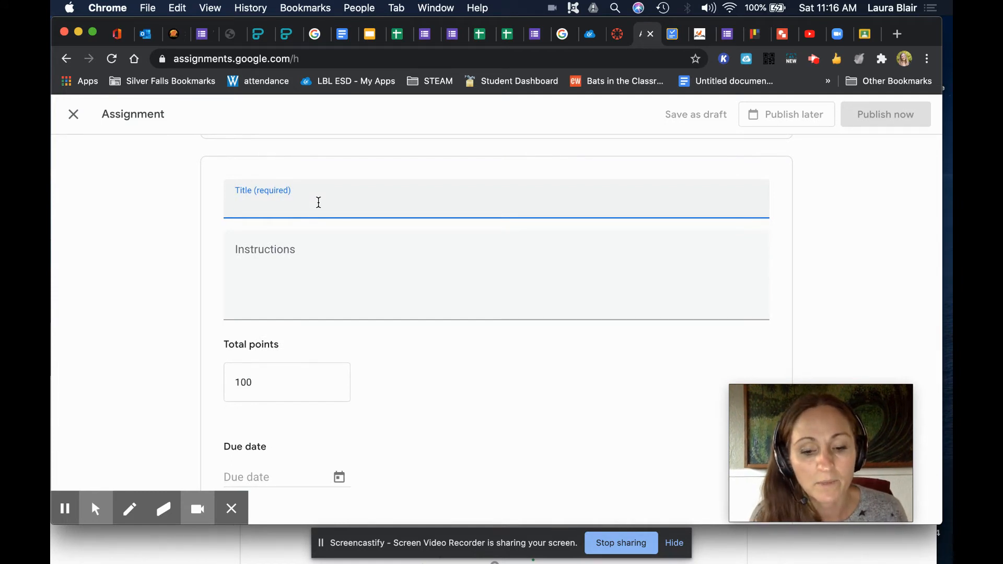
text(Personal Narrative)
click(321, 296)
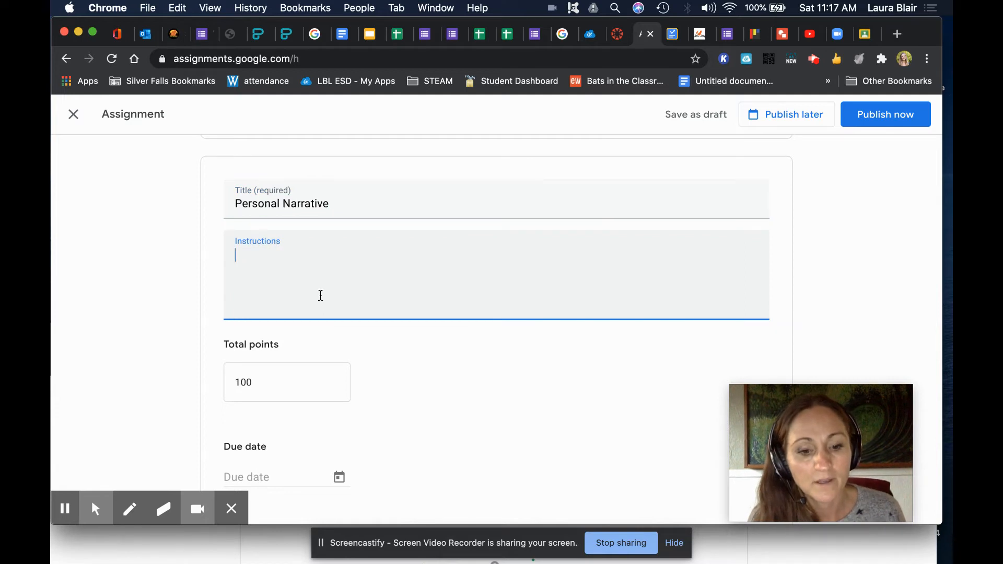
text(Write a)
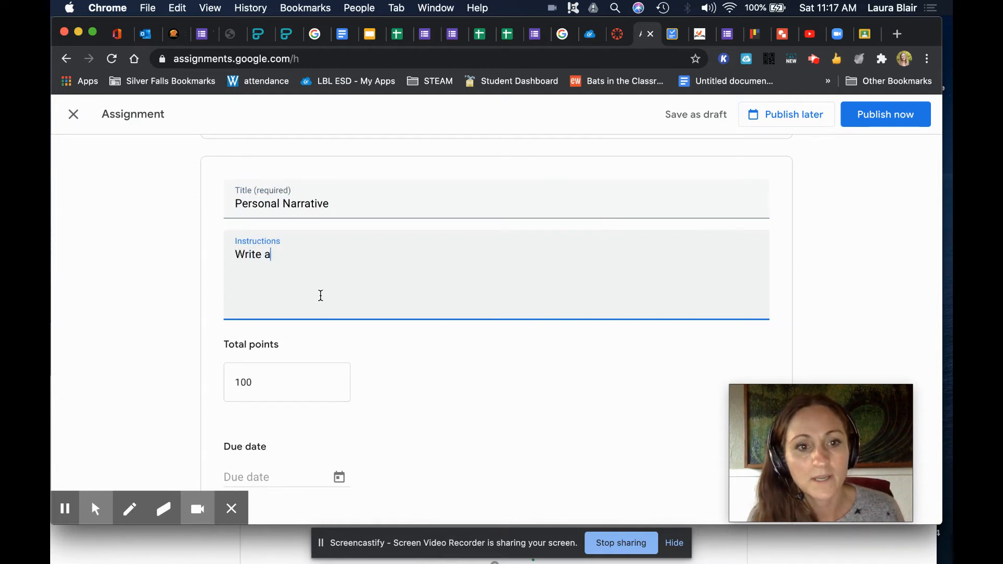
text( personal)
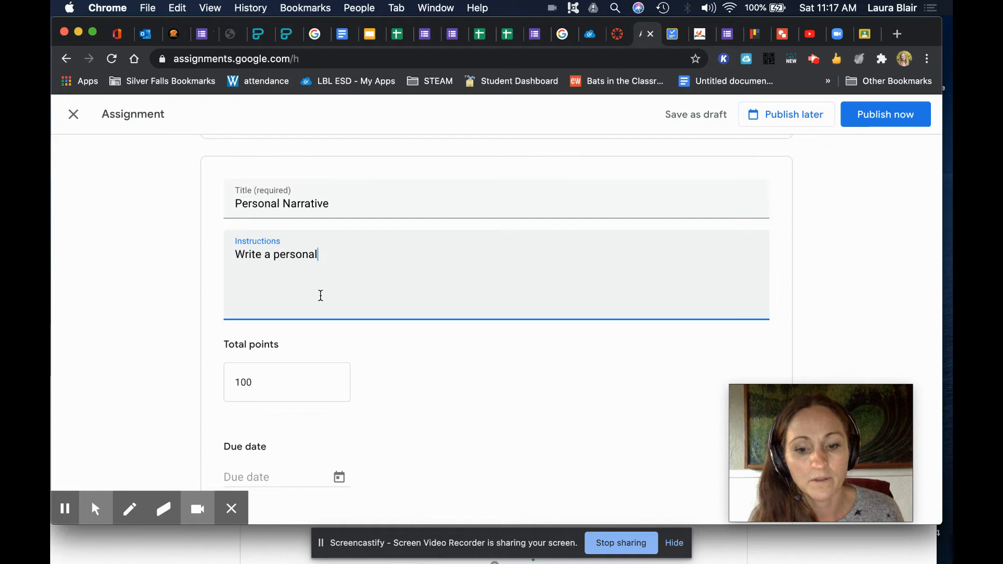
text( narrative.)
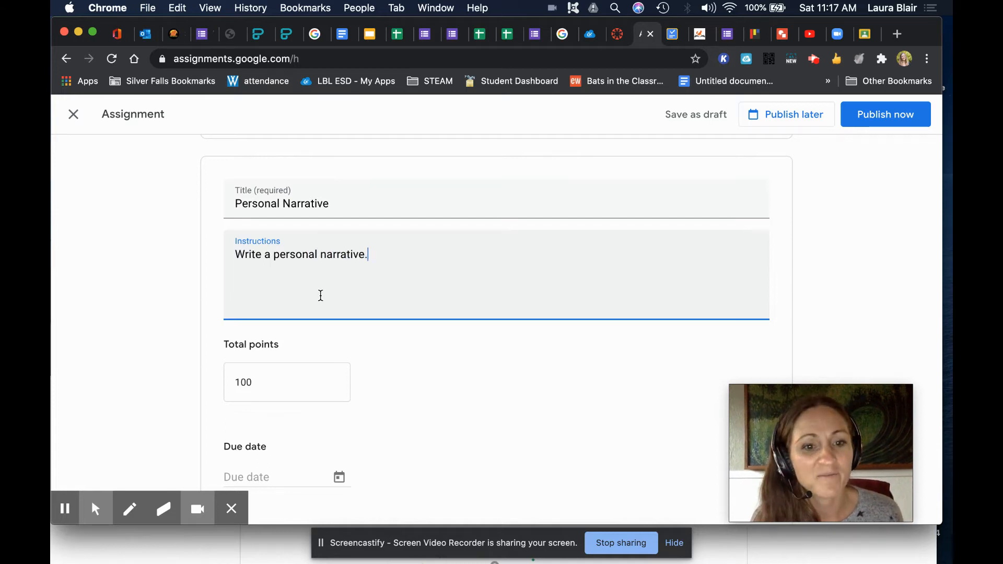
scroll(390, 387, down, 4)
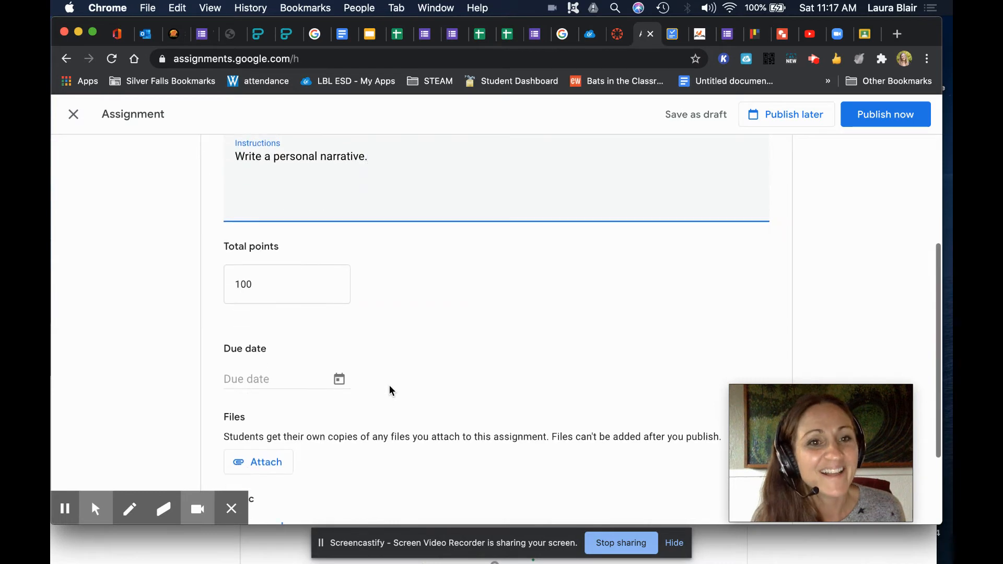
click(323, 285)
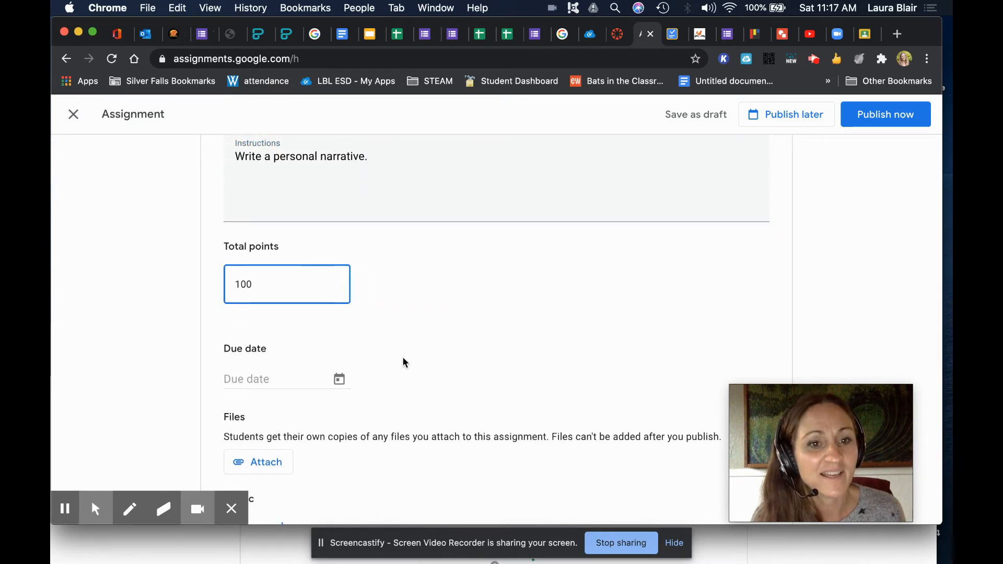
scroll(418, 374, down, 2)
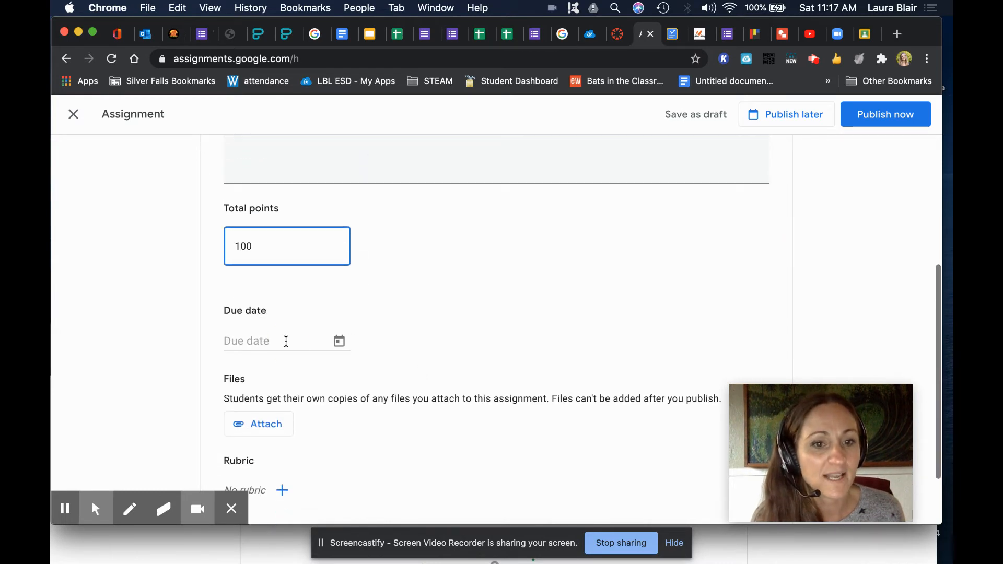
click(284, 340)
scroll(447, 399, down, 3)
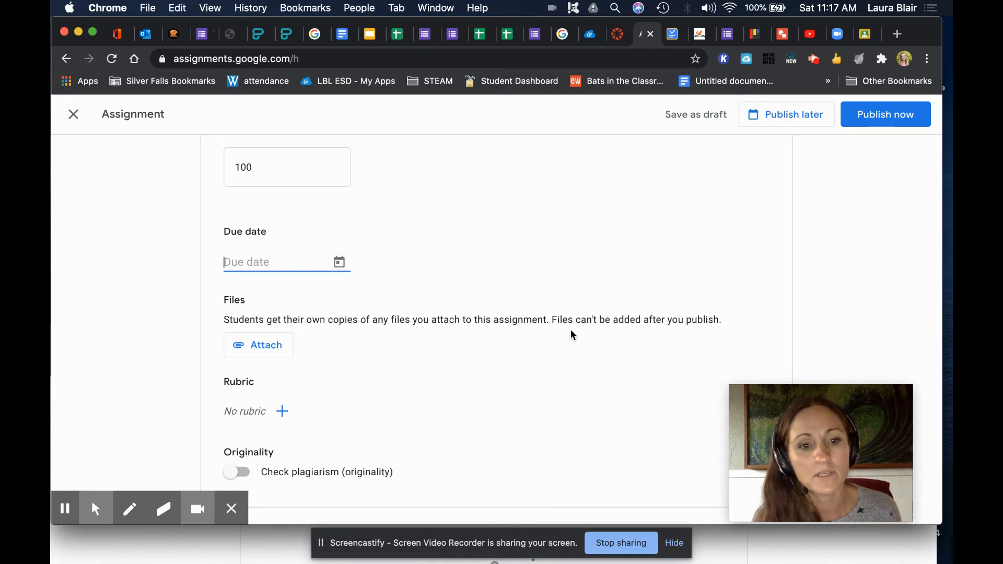
Switch to Google Docs in a new browser tab and create a blank document
click(901, 36)
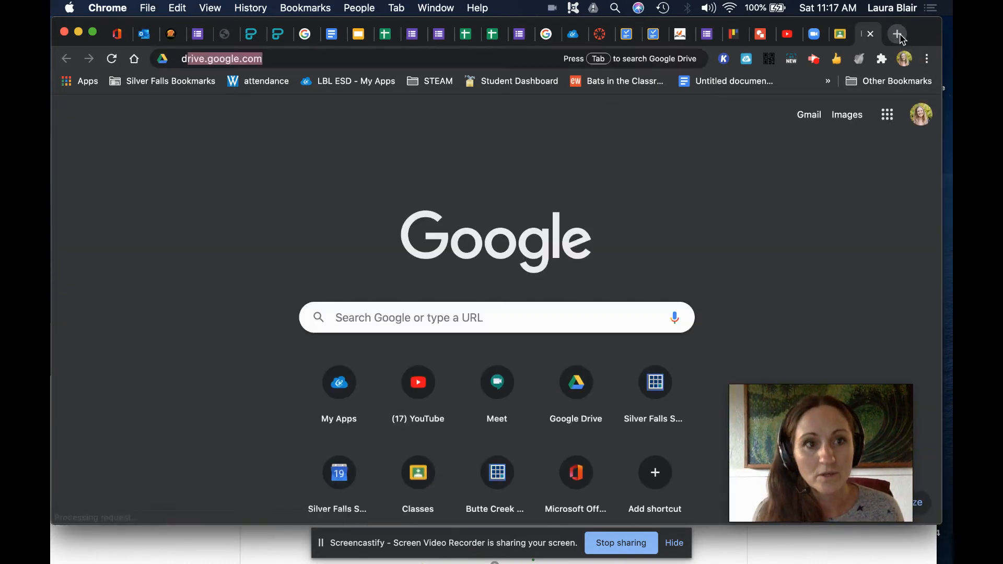
text(doc)
key(Return)
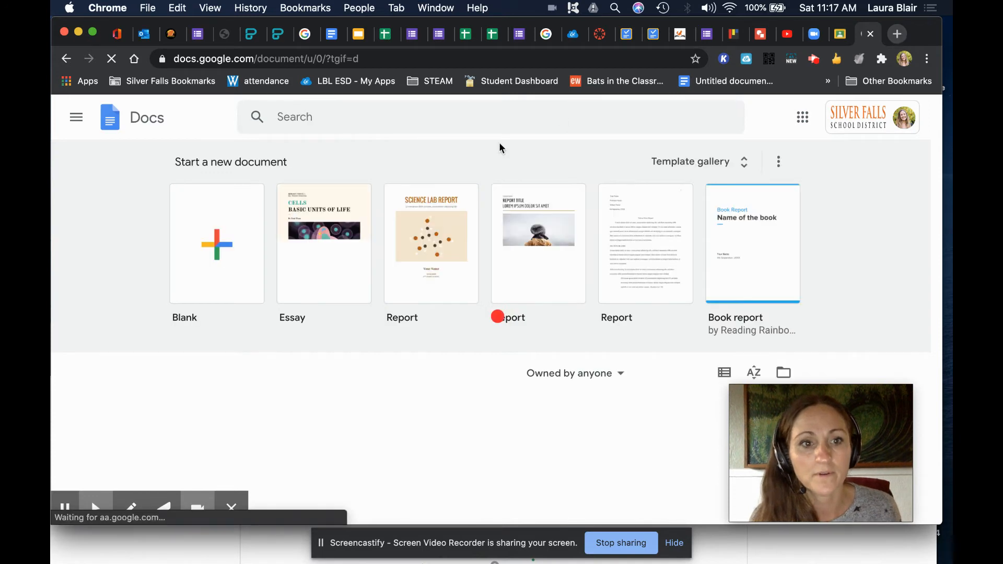
click(213, 243)
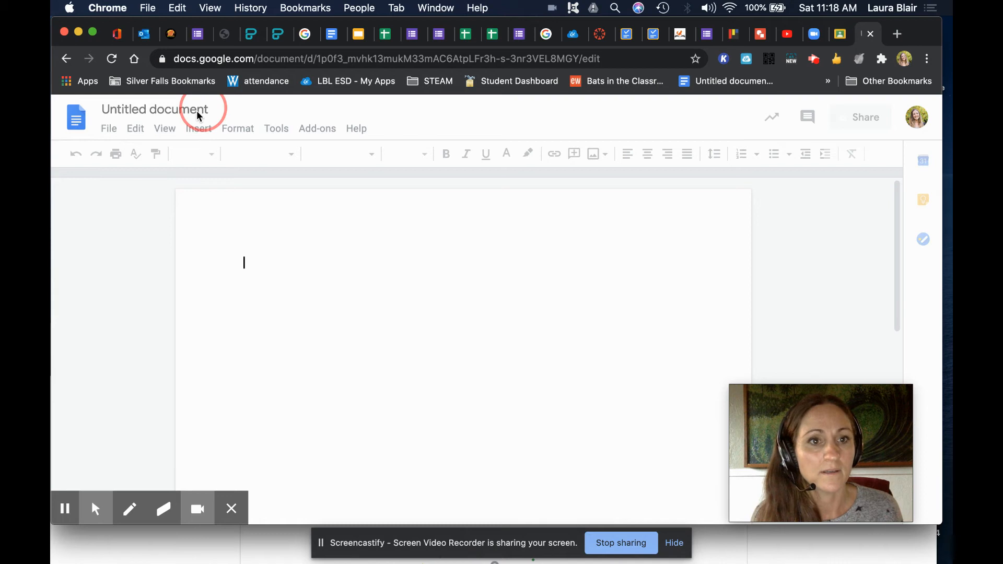
Name the document "Personal Narrative" and enter "Title:" on its first line
click(149, 110)
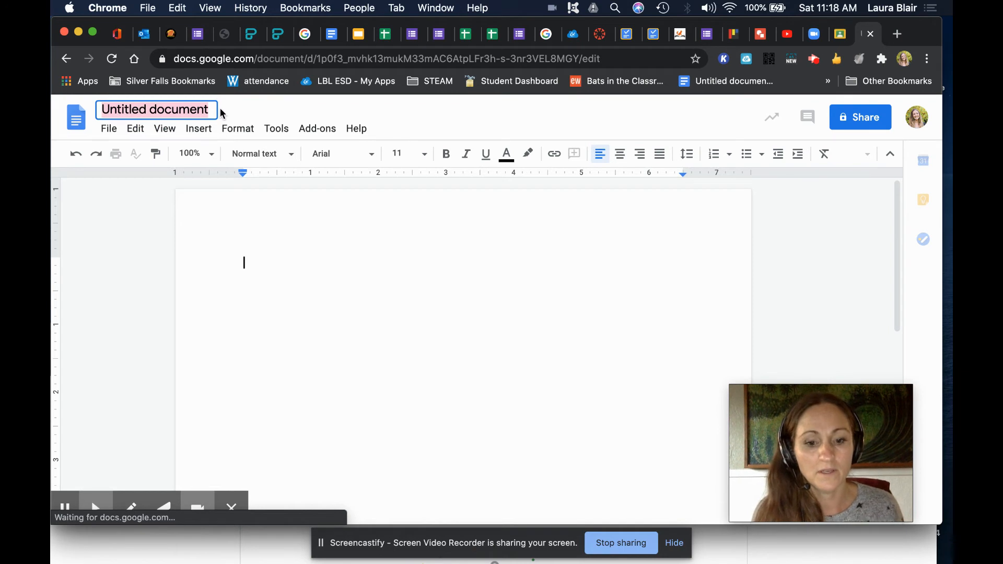
text(Personal Narrative)
click(298, 265)
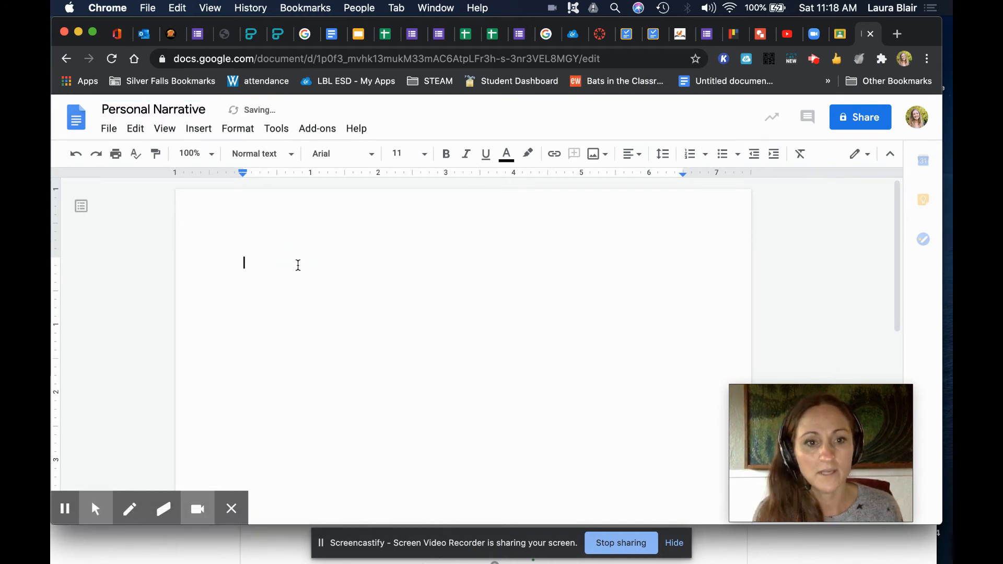
click(298, 264)
text(Title:)
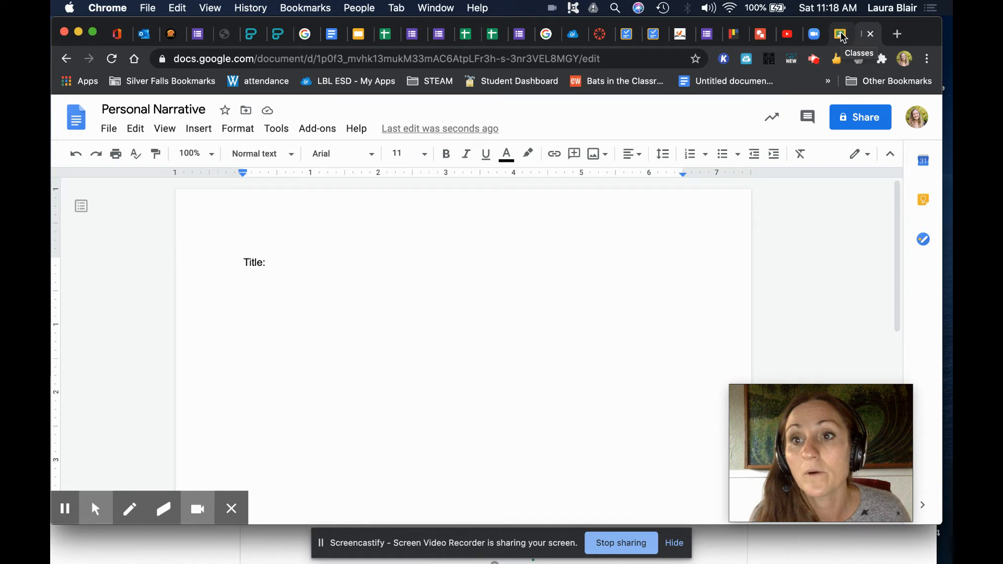
Return to the Google Assignments draft and attach the Personal Narrative document from the recent Drive files
click(626, 37)
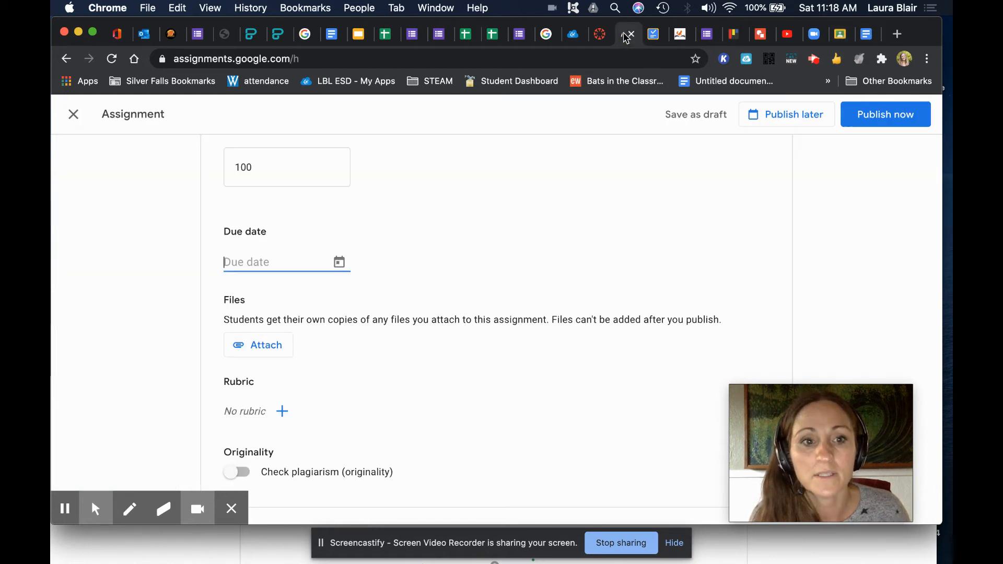
click(277, 347)
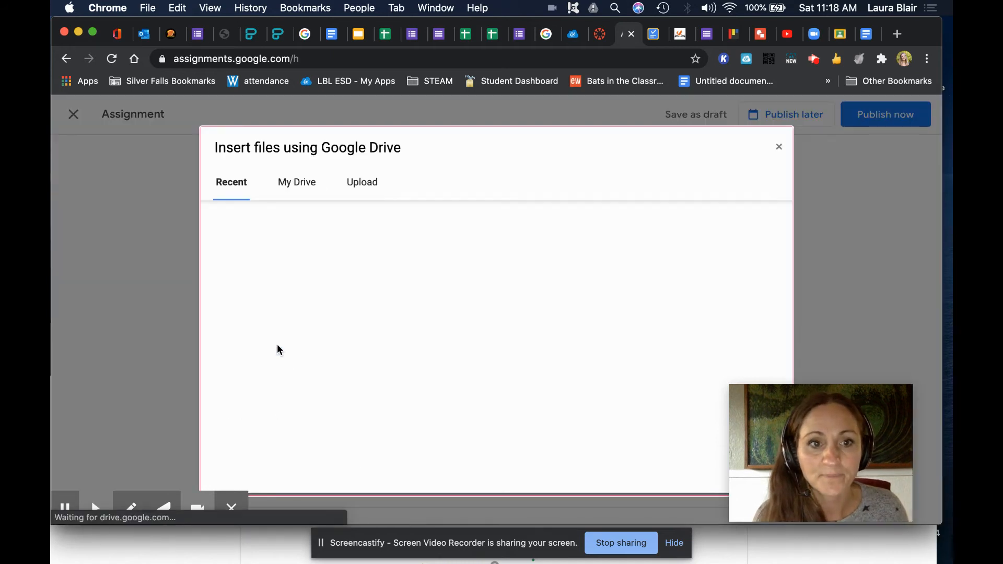
click(308, 186)
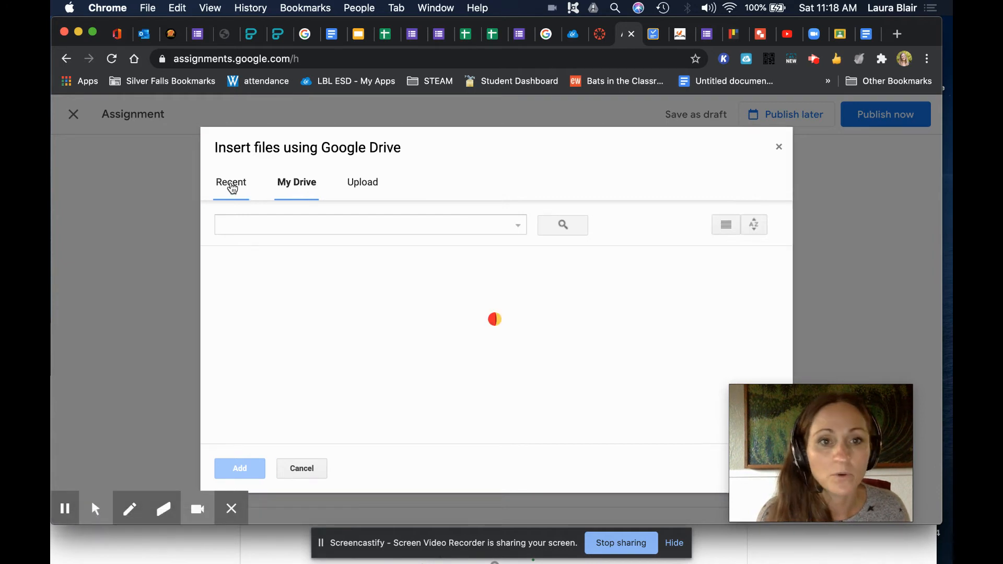
click(232, 185)
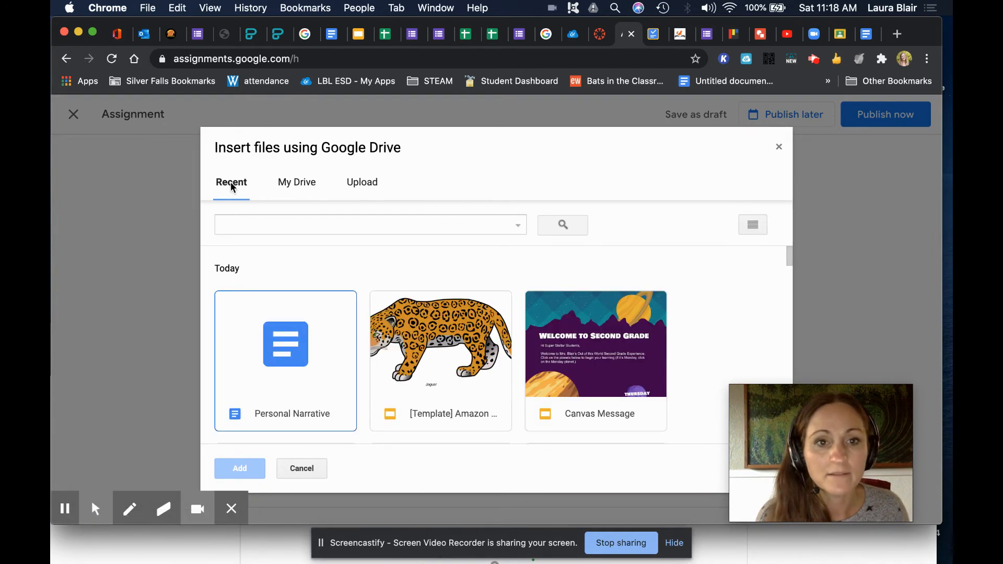
click(297, 382)
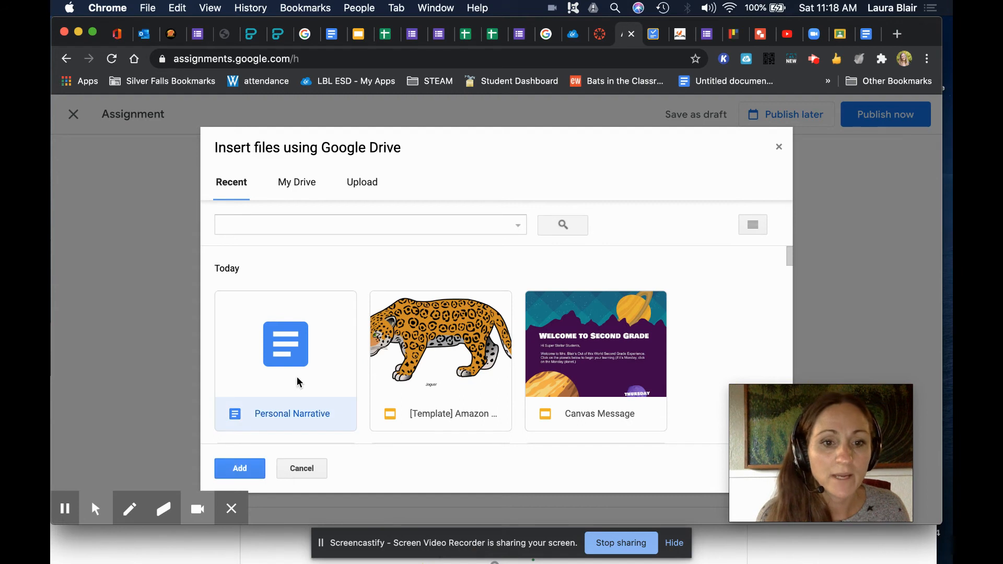
click(240, 468)
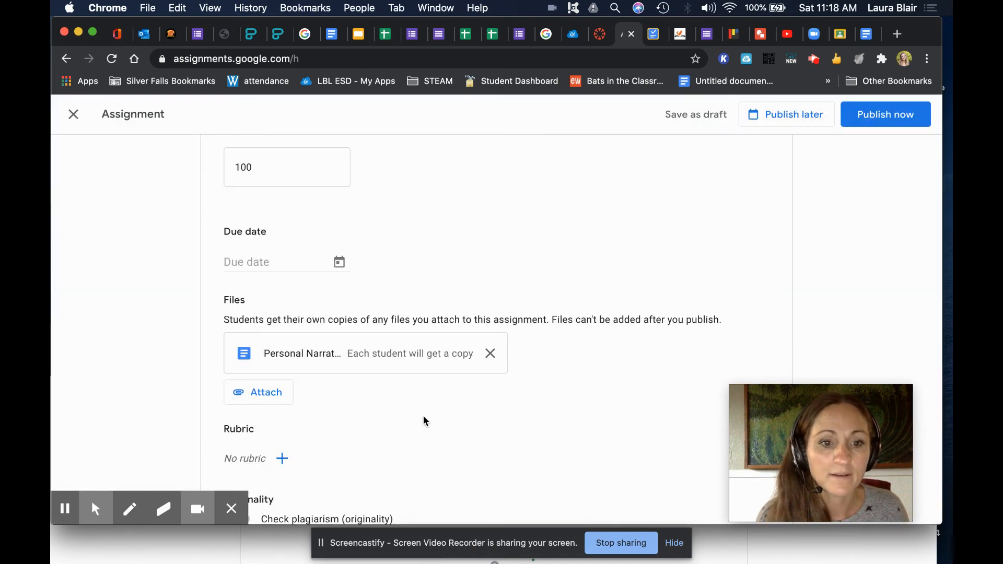
Publish the Personal Narrative assignment immediately and copy its link for sharing with students
scroll(424, 420, down, 2)
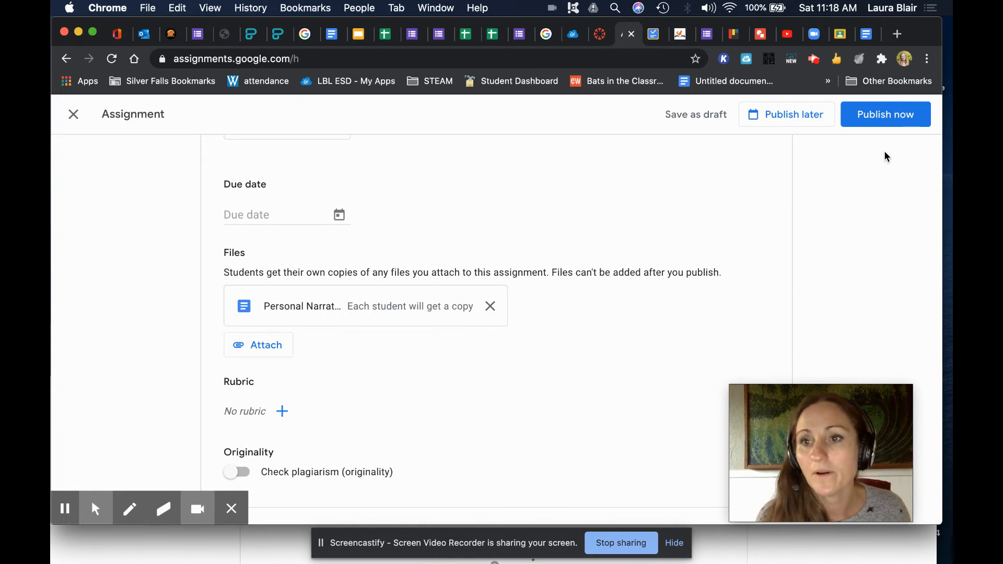
click(892, 123)
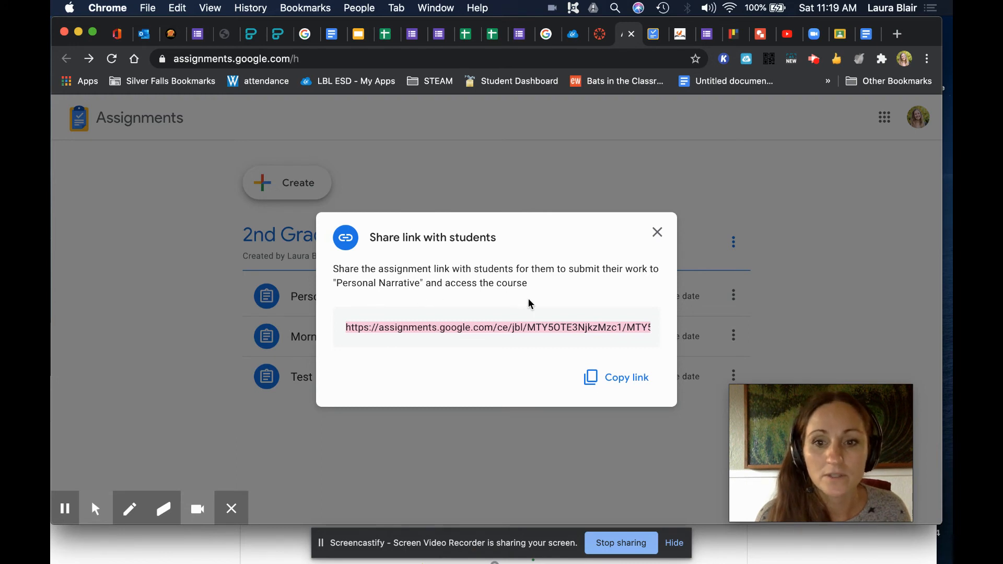
click(624, 379)
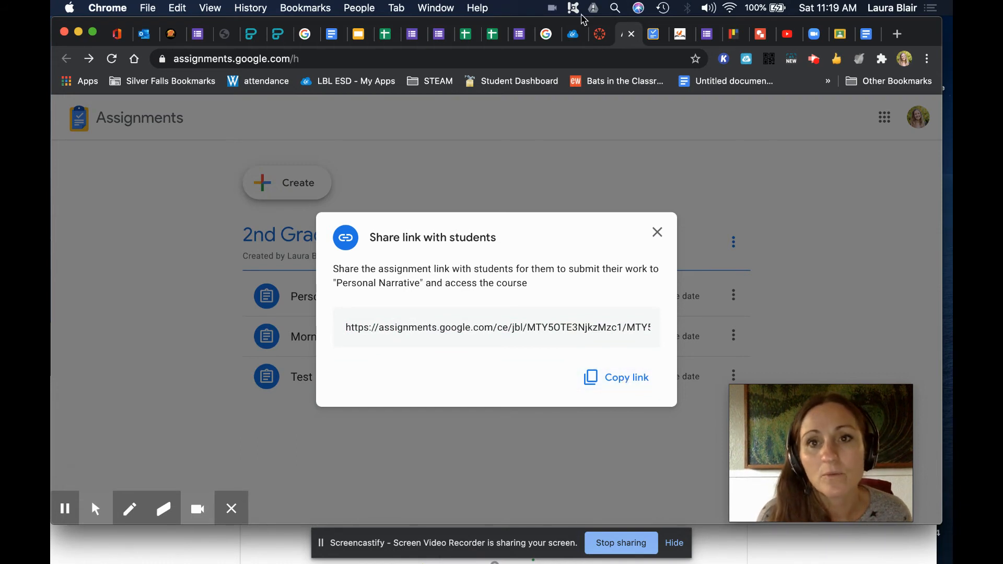
Switch back to Canvas and open the home page of the Sandbox 4 course
click(594, 34)
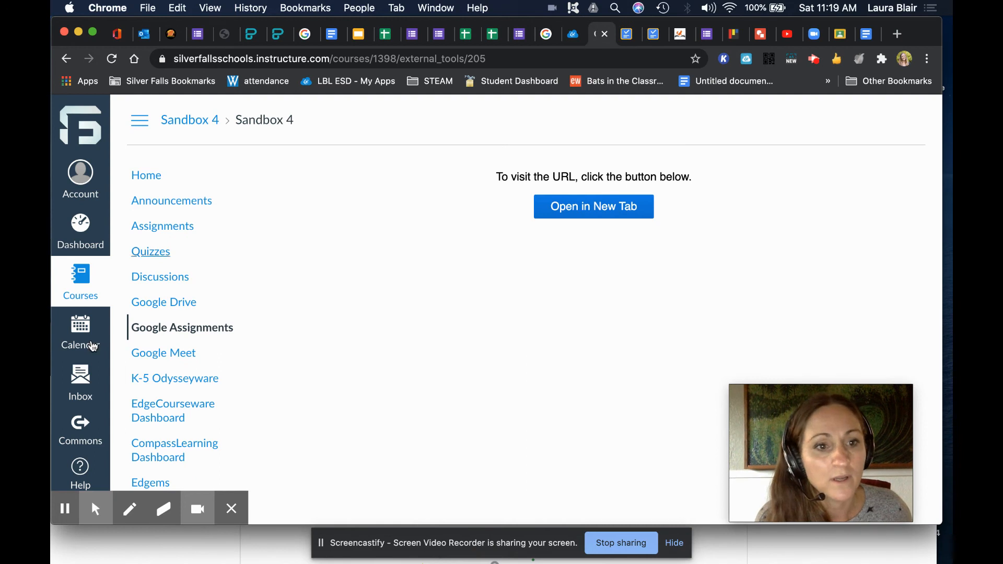
click(146, 178)
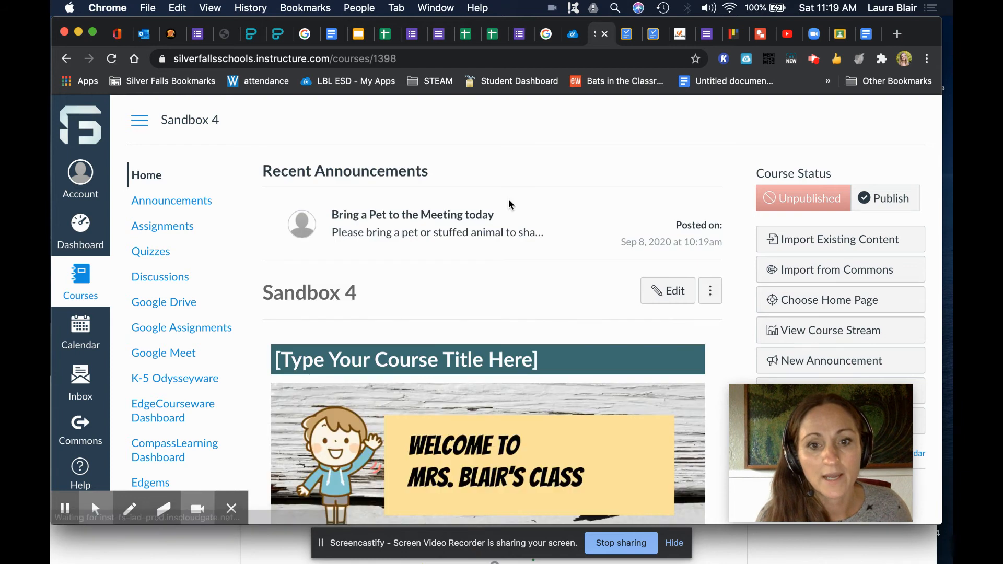
scroll(509, 204, down, 5)
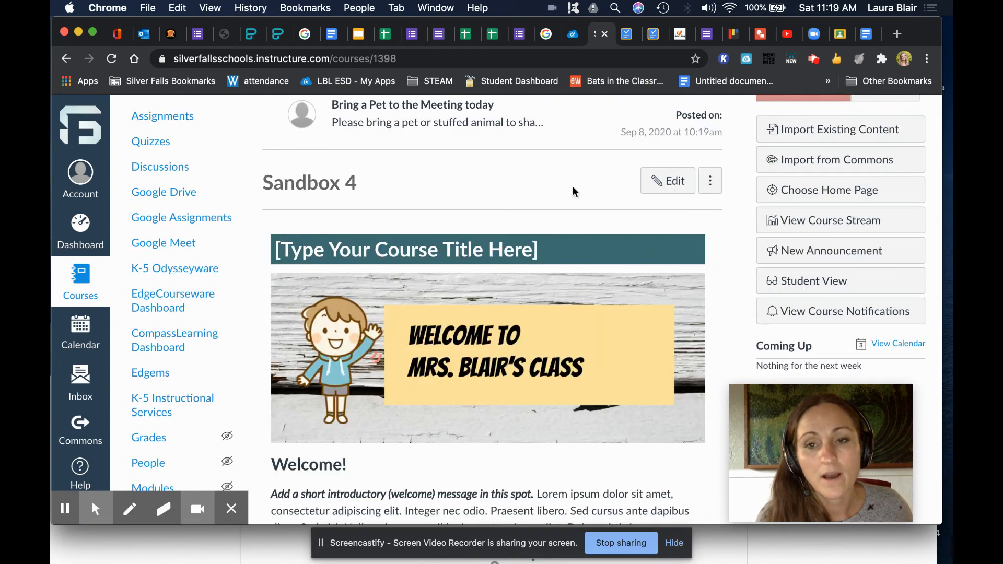
Edit the Sandbox 4 home page and add the line "Click here for the Personal Narrative assignment." below the blue button image
click(671, 183)
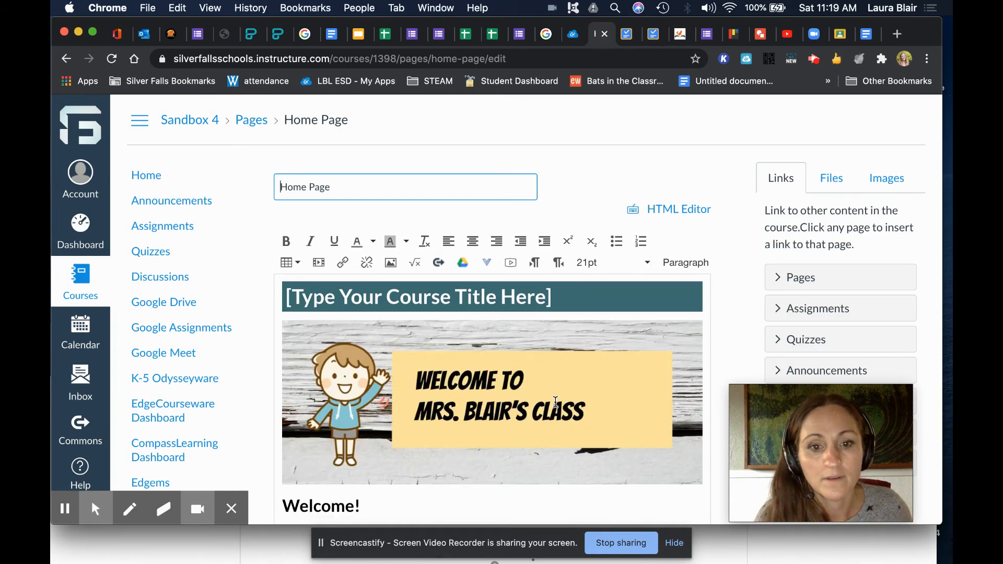
scroll(555, 402, down, 10)
scroll(555, 401, down, 5)
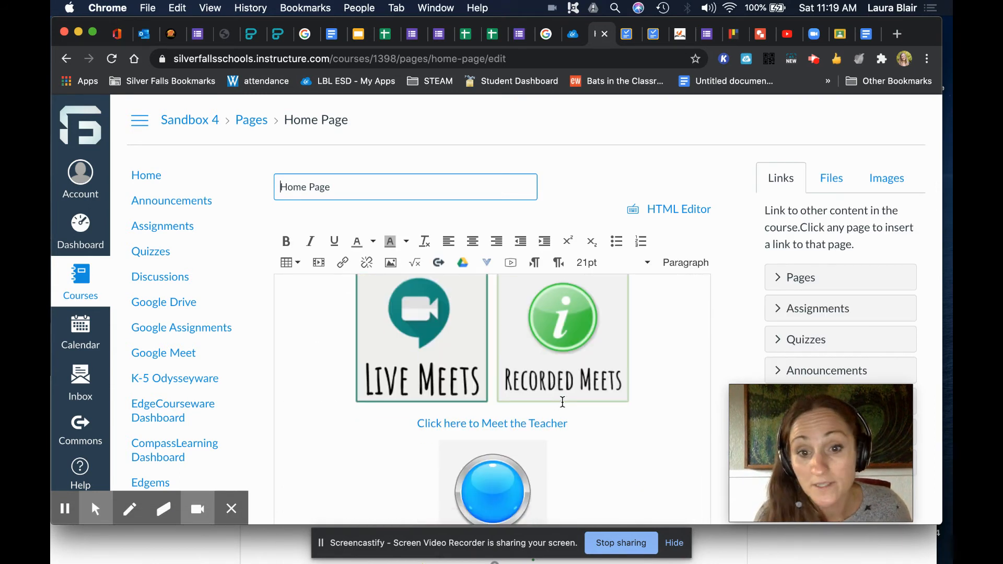
scroll(656, 428, down, 3)
click(650, 370)
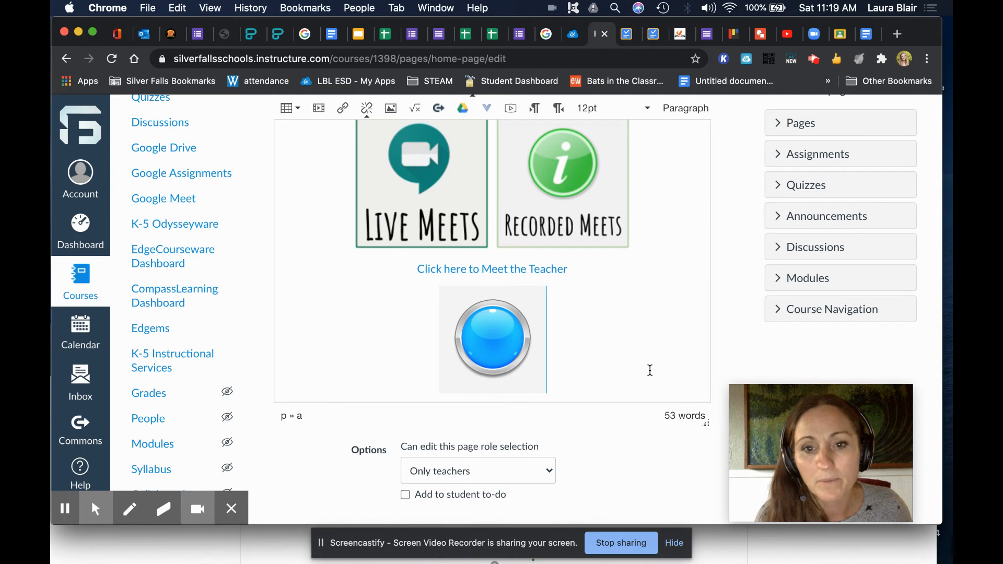
scroll(650, 370, down, 1)
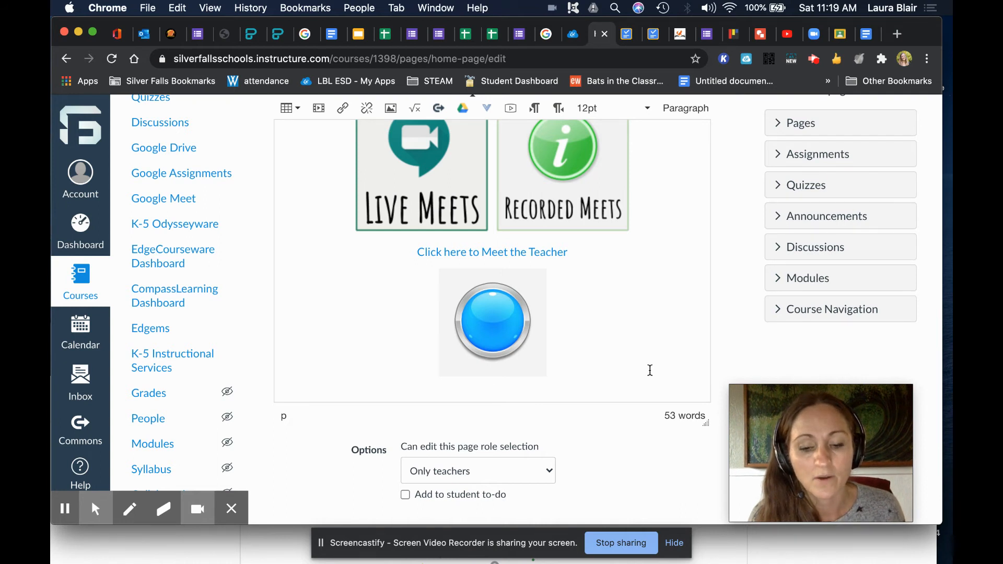
text(Click)
key(BackSpace)
key(BackSpace)
key(BackSpace)
key(BackSpace)
text(lick here for)
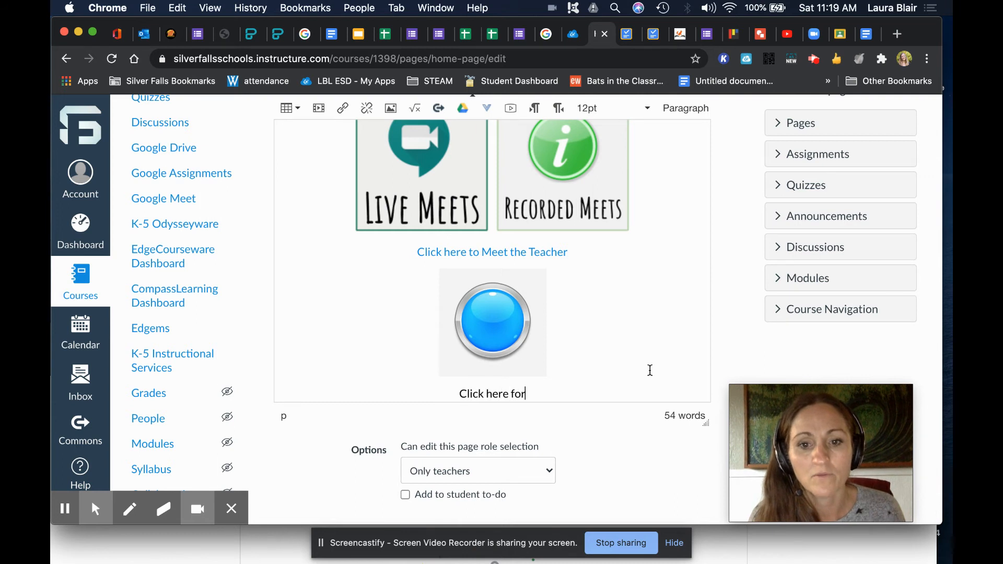
text( the Per)
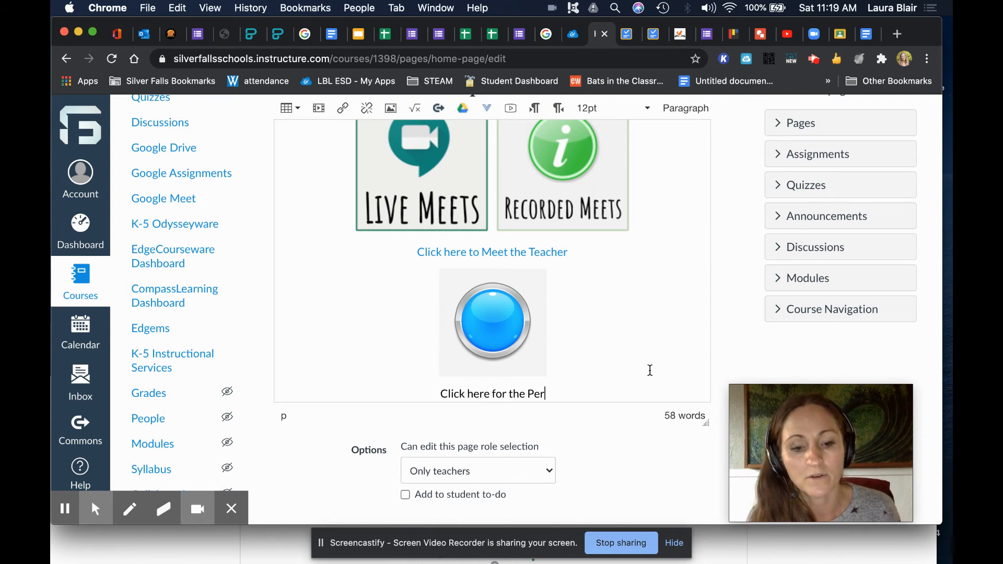
text(sonal Narr)
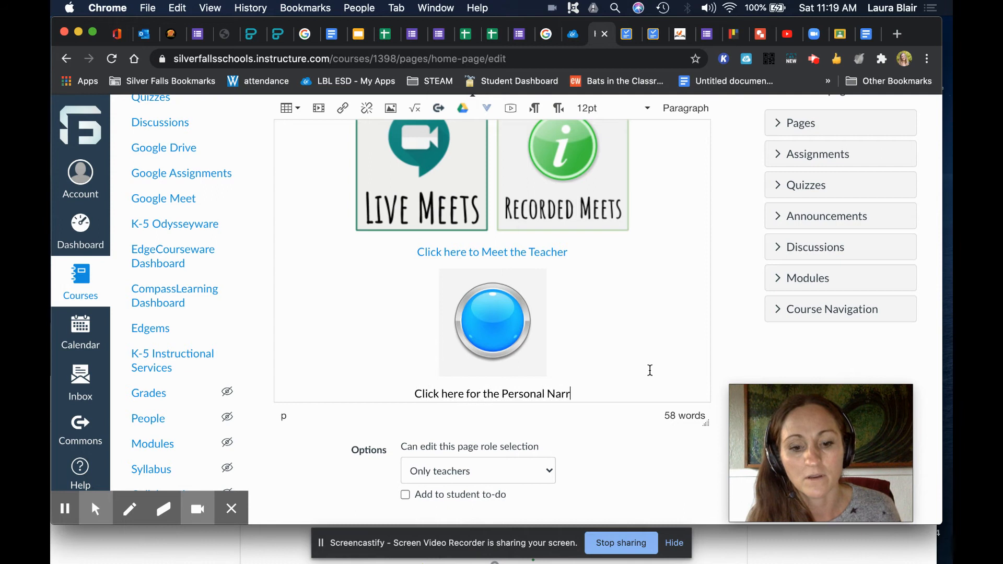
text(ative assignment.)
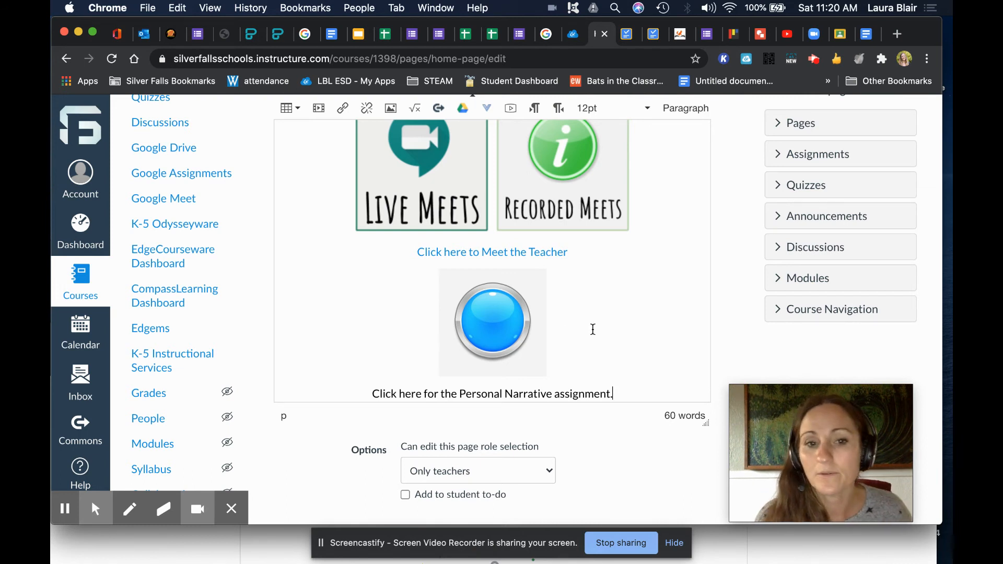
Link the "Click here for the Personal Narrative assignment." line to the copied assignment URL and save the home page
drag(371, 393, 618, 389)
click(343, 108)
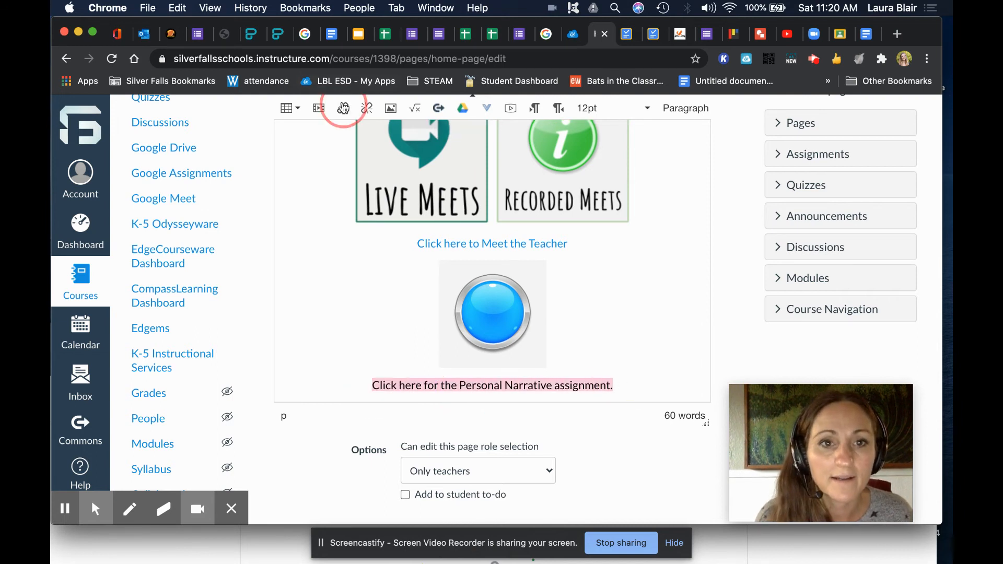
key(super+v)
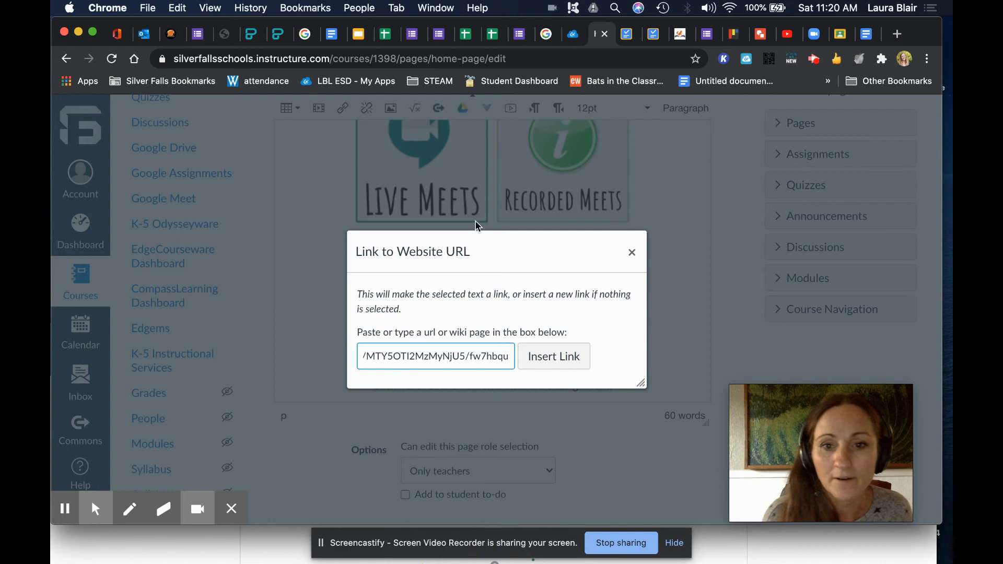
click(541, 359)
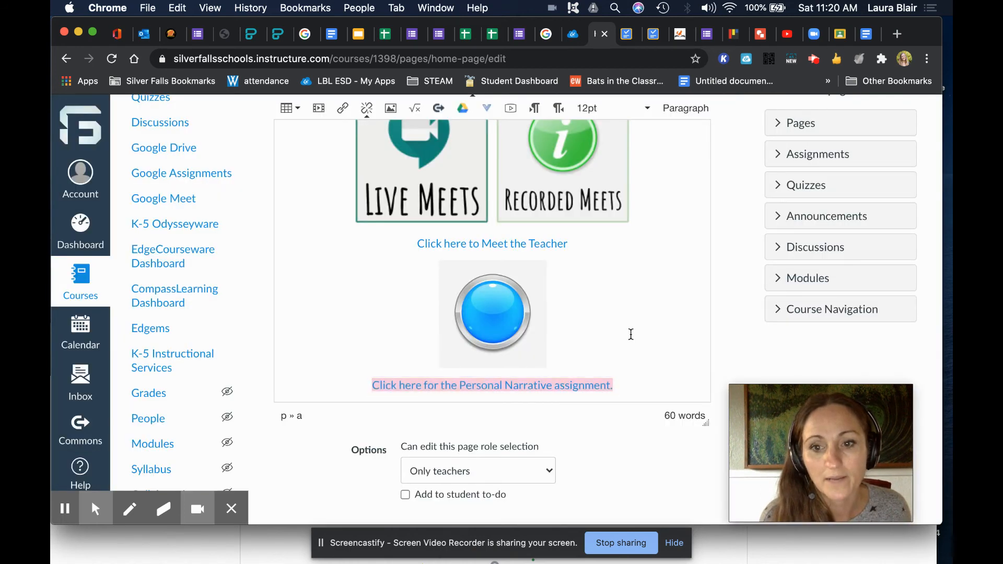
scroll(629, 458, down, 5)
click(692, 383)
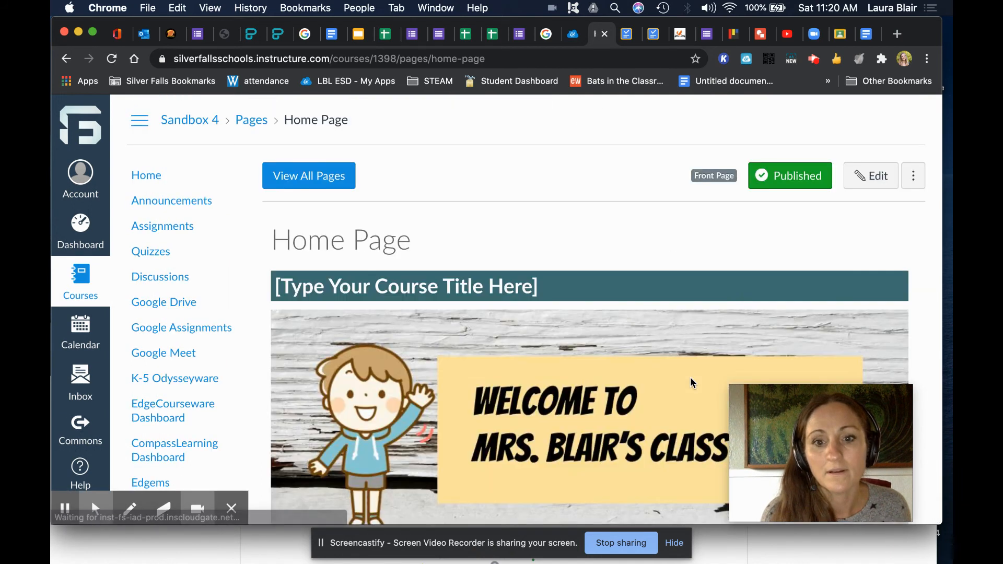
Check the saved home page and test its Personal Narrative assignment link
scroll(691, 383, down, 10)
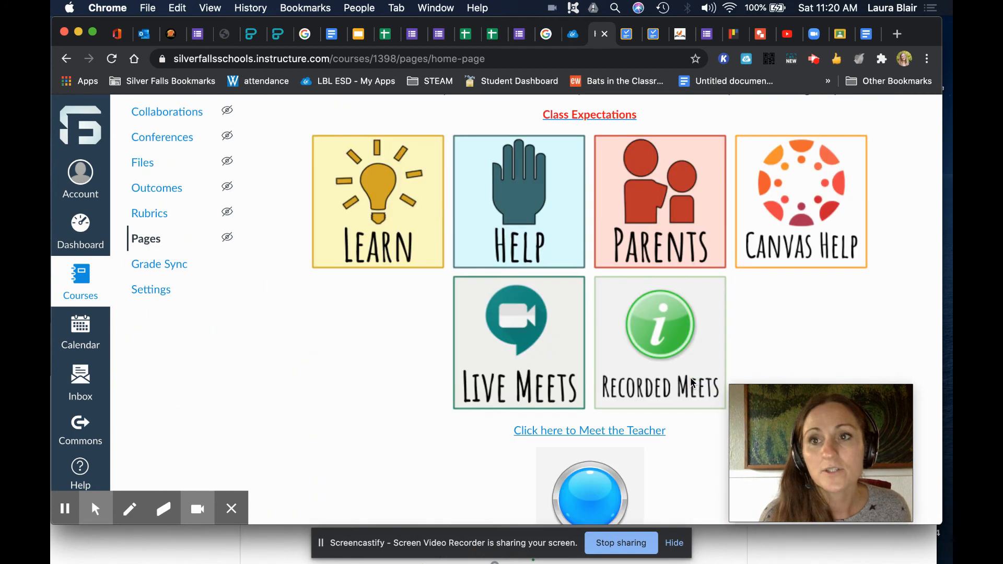
scroll(691, 382, down, 3)
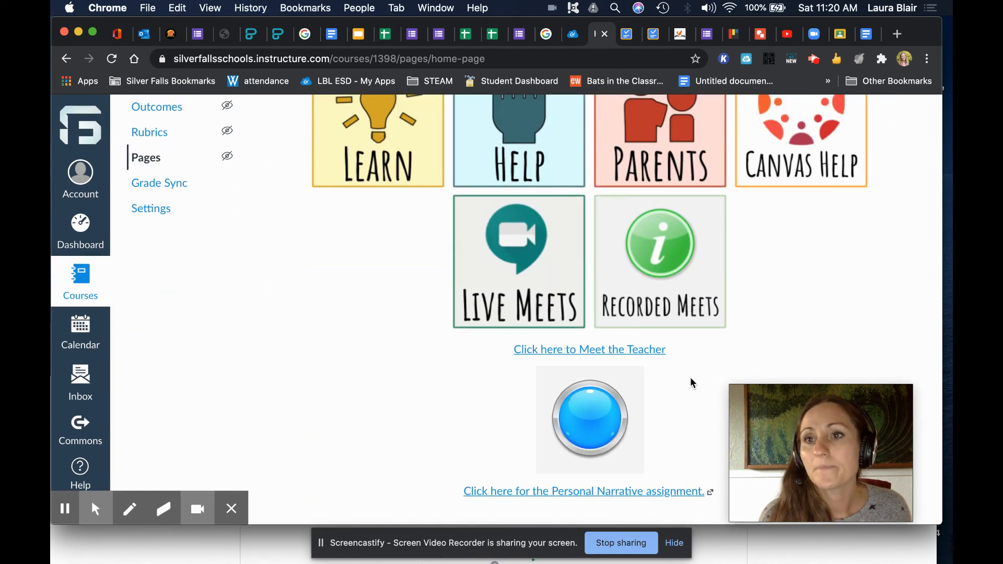
scroll(691, 383, down, 1)
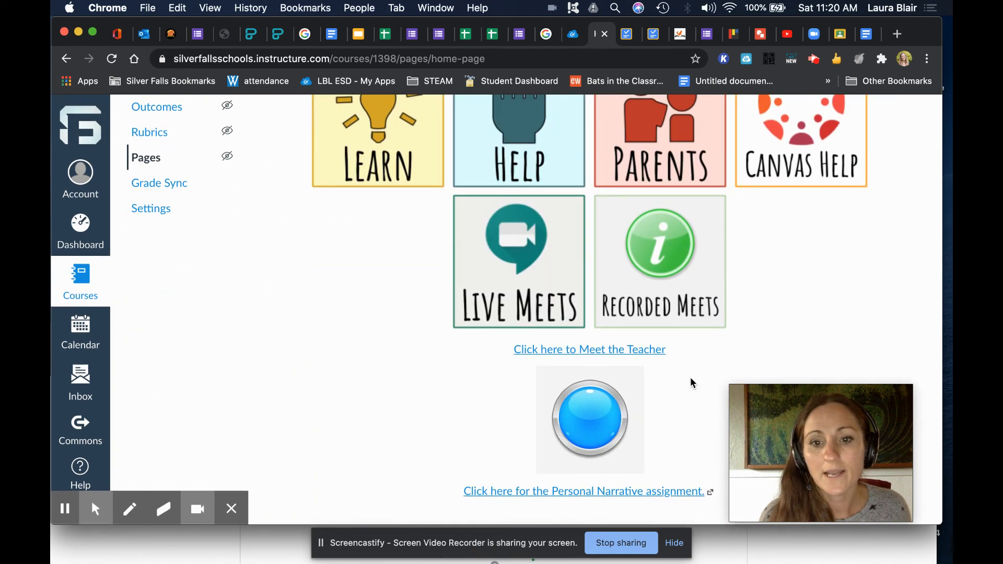
click(659, 490)
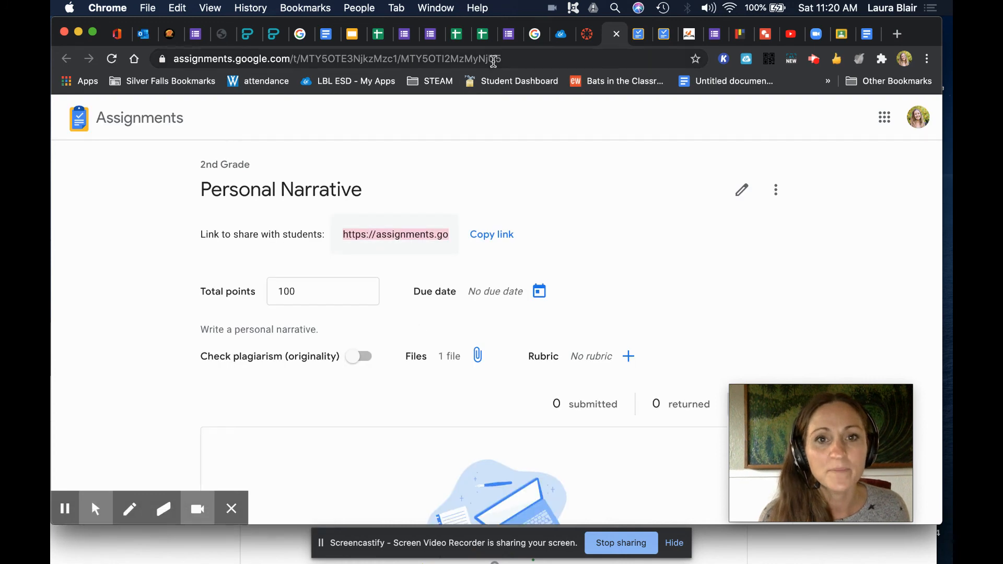
Copy the assignment page's address and load it in the browser window of the student profile
click(493, 61)
key(cmd+c)
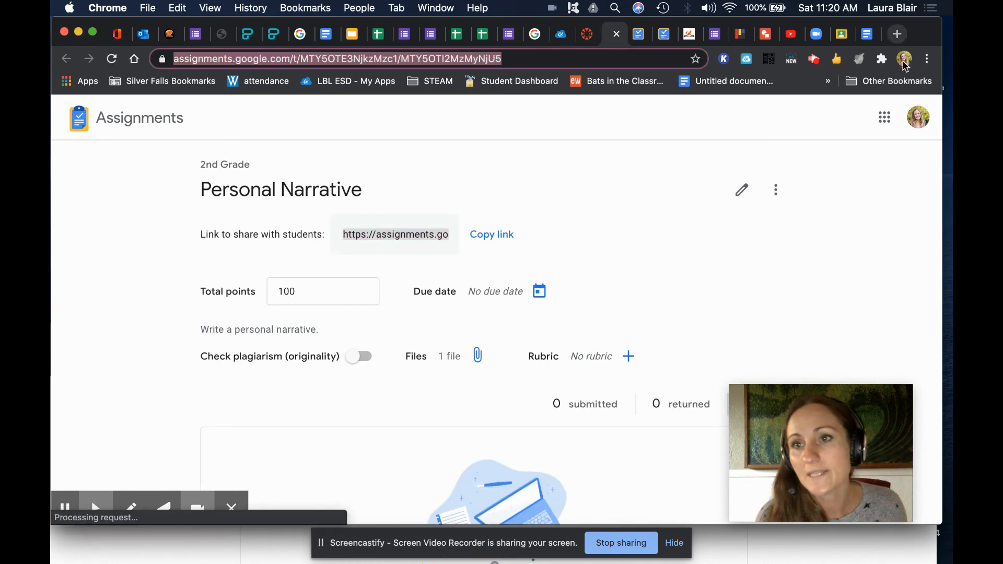
click(904, 59)
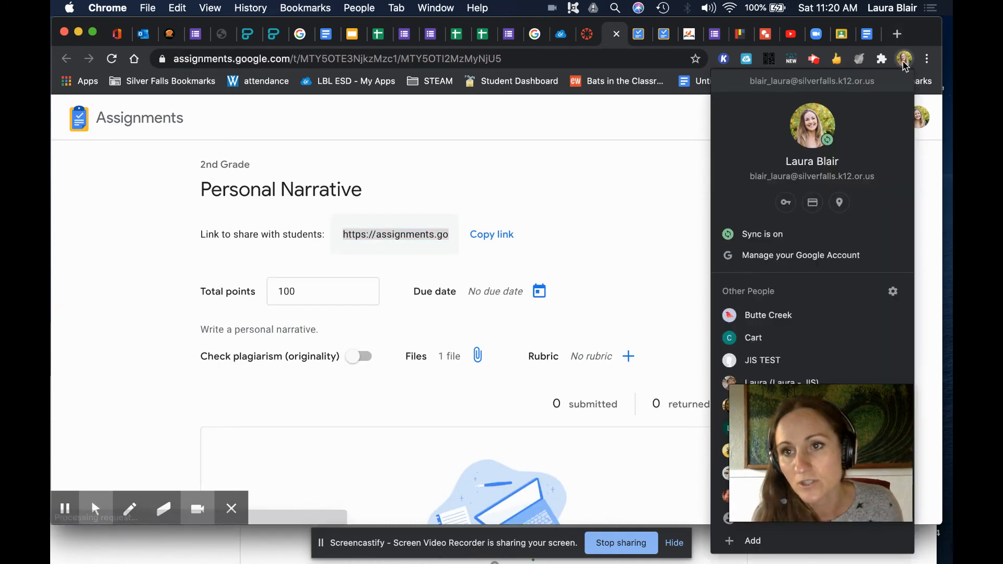
click(735, 403)
drag(721, 343, 703, 26)
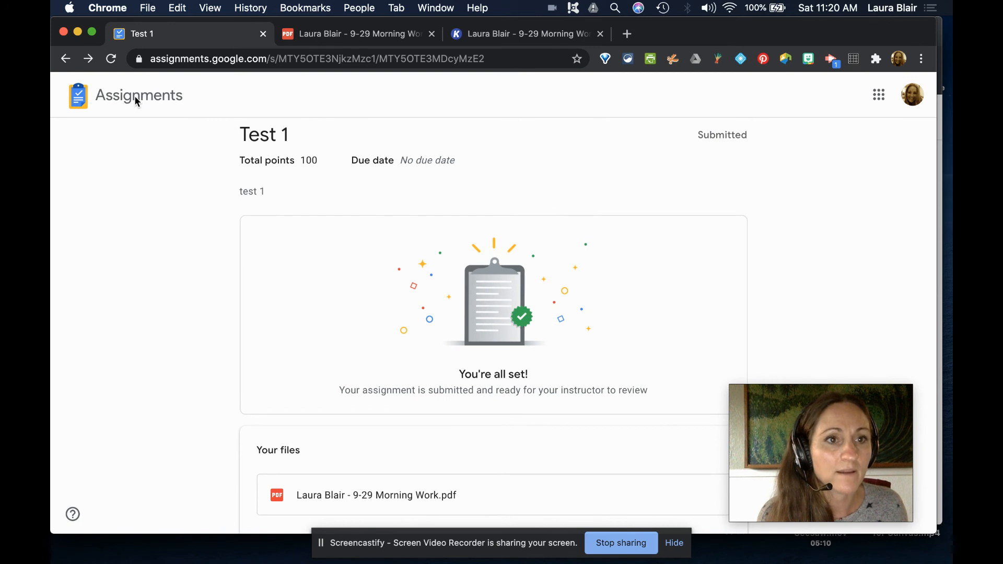
click(373, 61)
key(cmd+v)
key(Return)
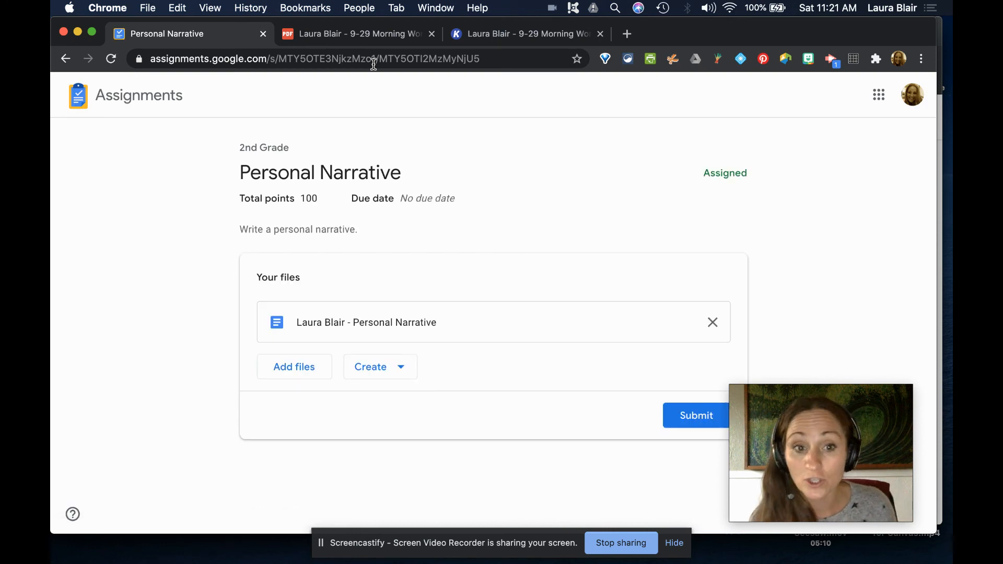
Open the student's copy of the Personal Narrative document and replace "Title:" with "My Wildfire Experience"
click(393, 323)
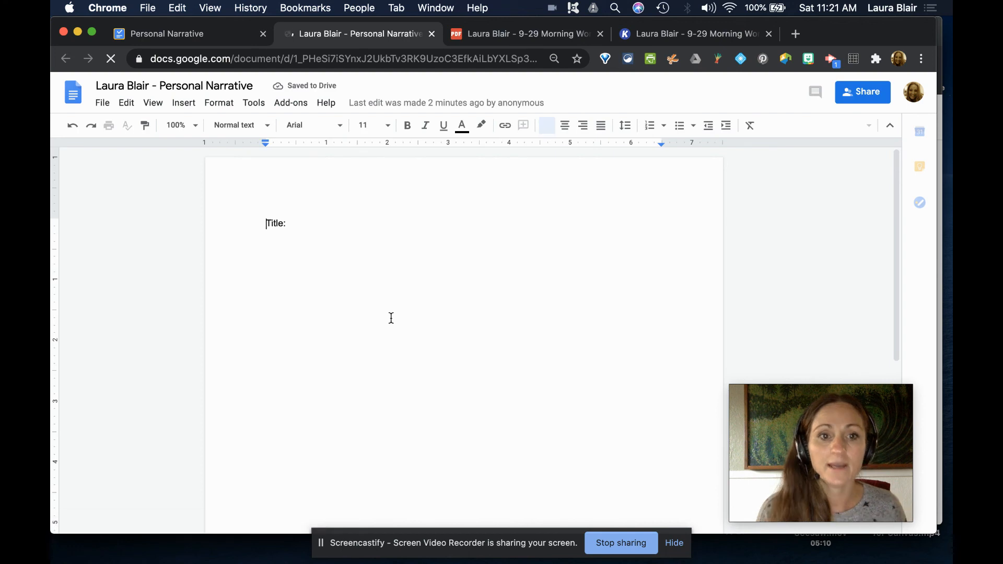
drag(235, 209, 313, 225)
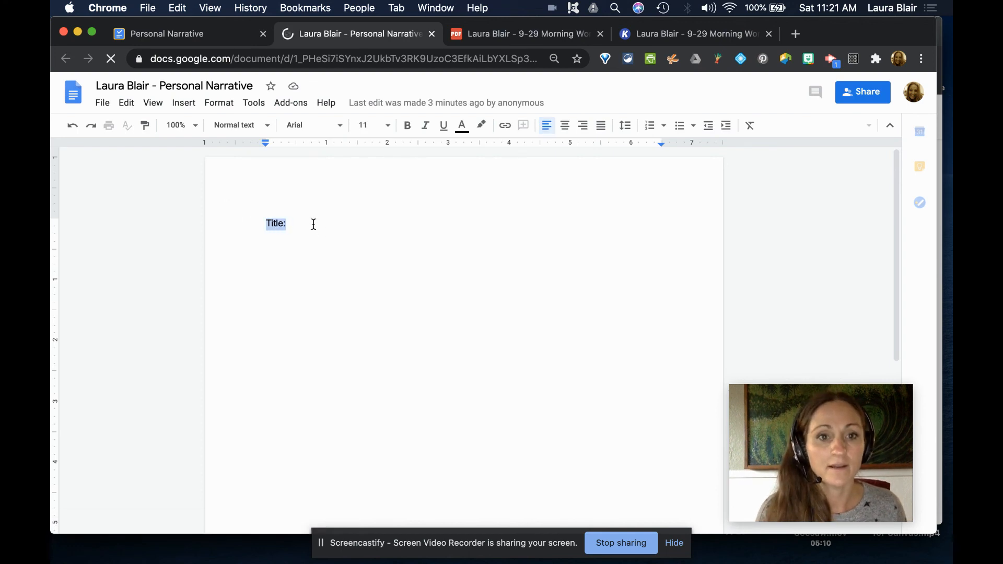
key(BackSpace)
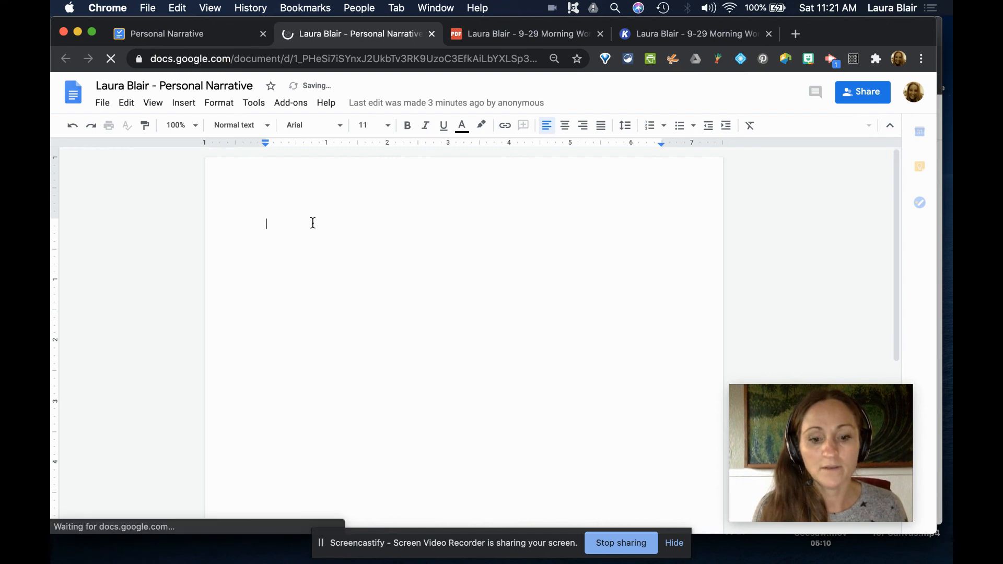
text(My Wildfire Experience)
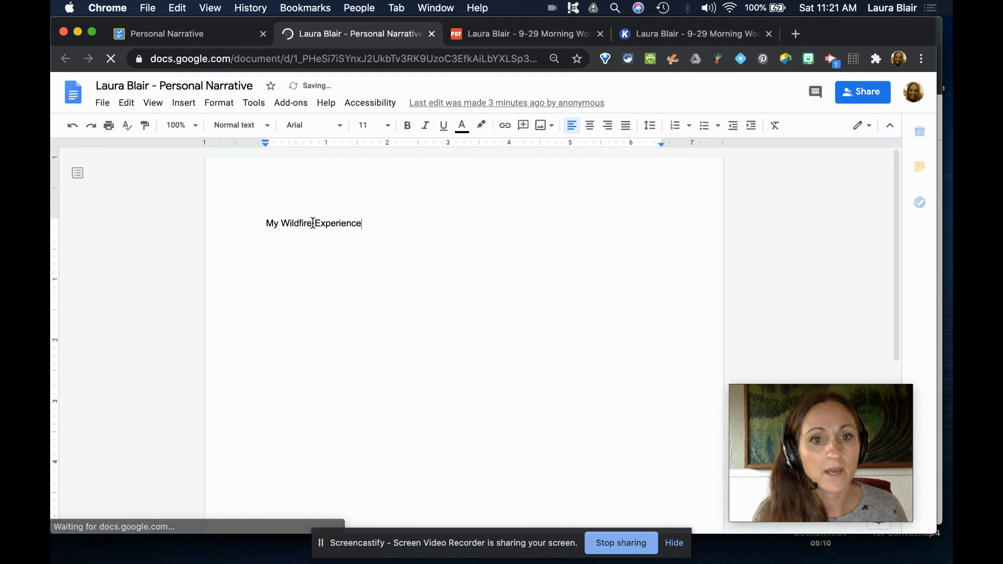
Return to the student's Personal Narrative assignment page and submit the work with its attached document
click(176, 33)
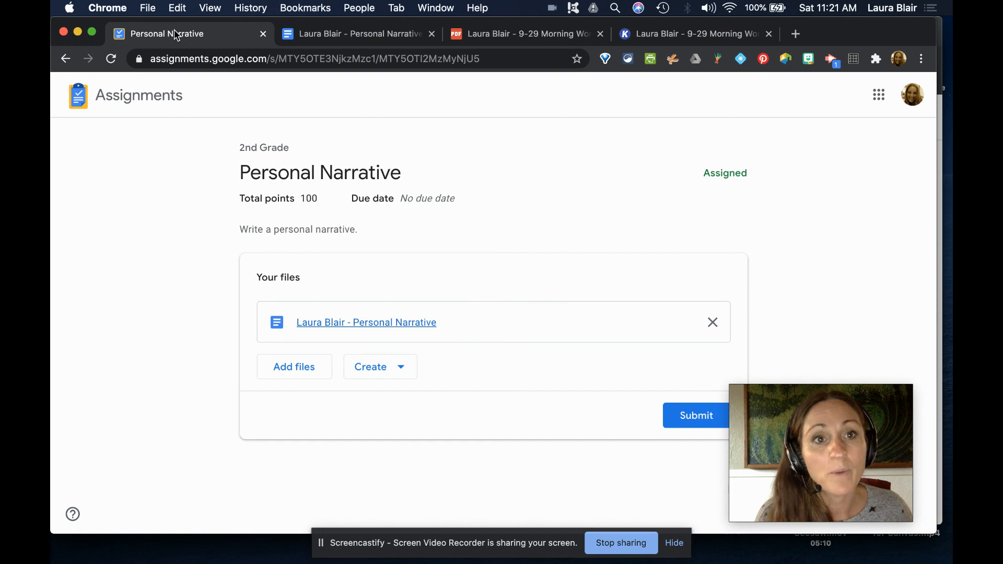
click(290, 35)
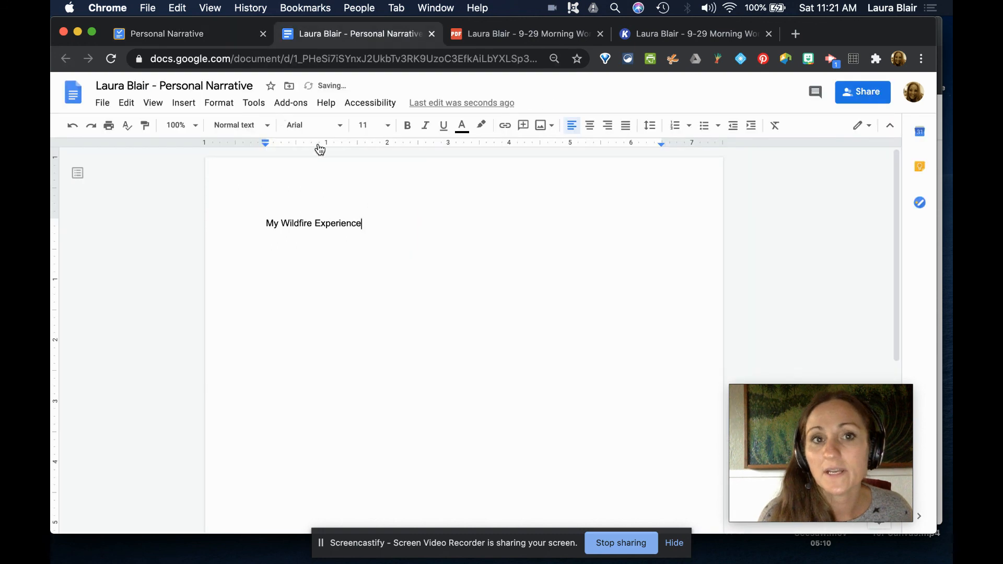
click(202, 34)
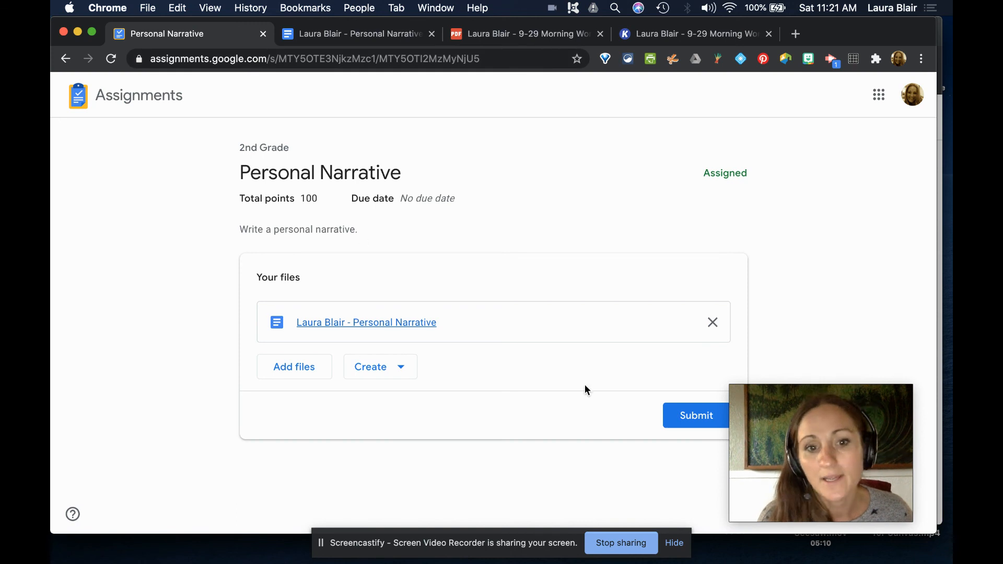
click(676, 417)
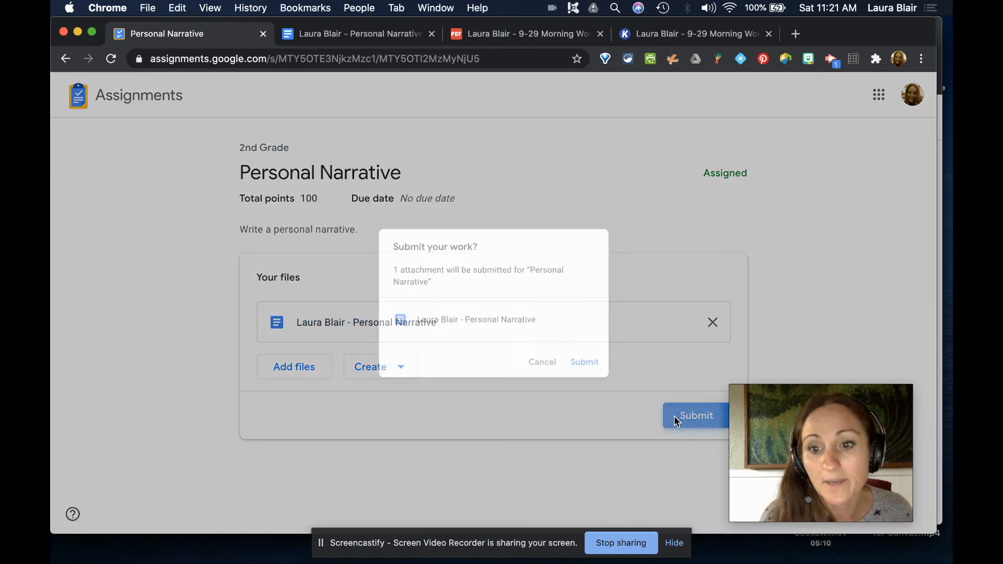
click(598, 373)
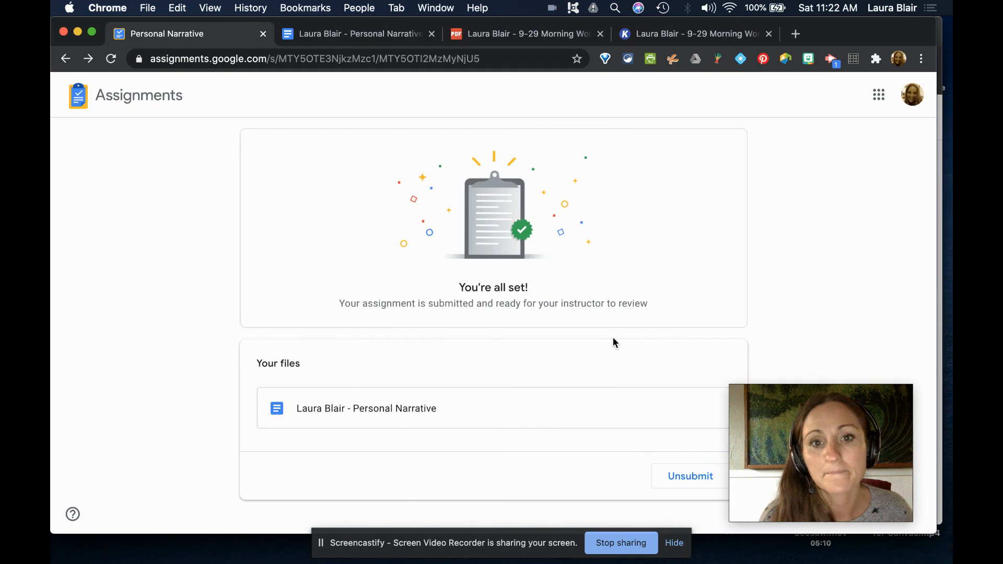
Switch back to the teacher's Google Assignments course, dismiss the share link dialog, and open the student's Personal Narrative submission for review
drag(880, 35, 876, 113)
click(639, 35)
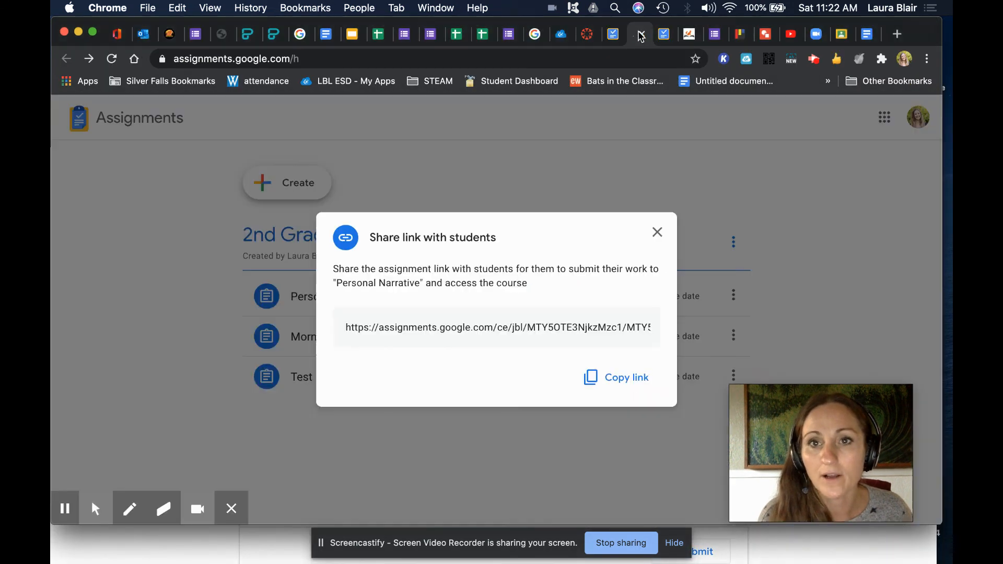
click(656, 232)
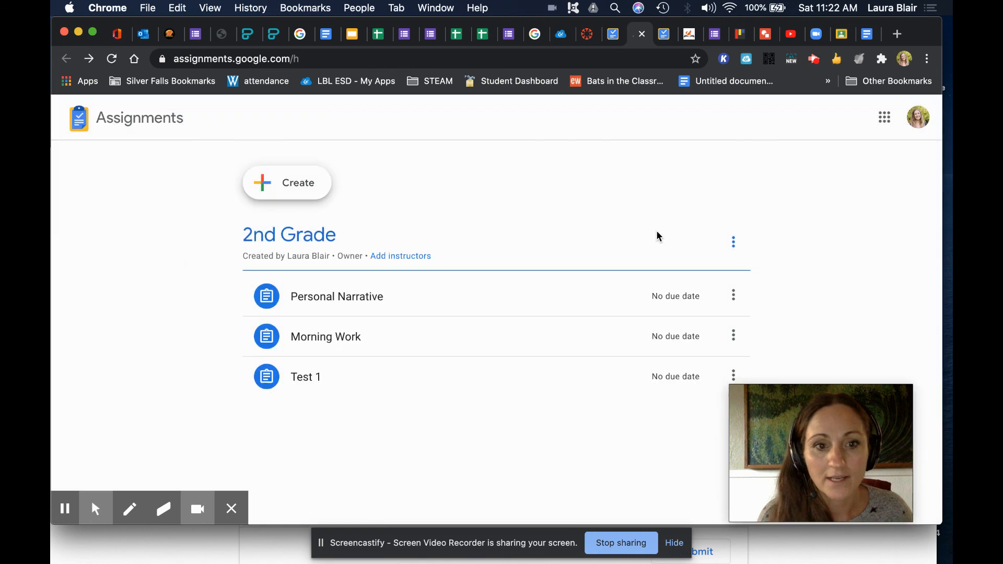
click(336, 307)
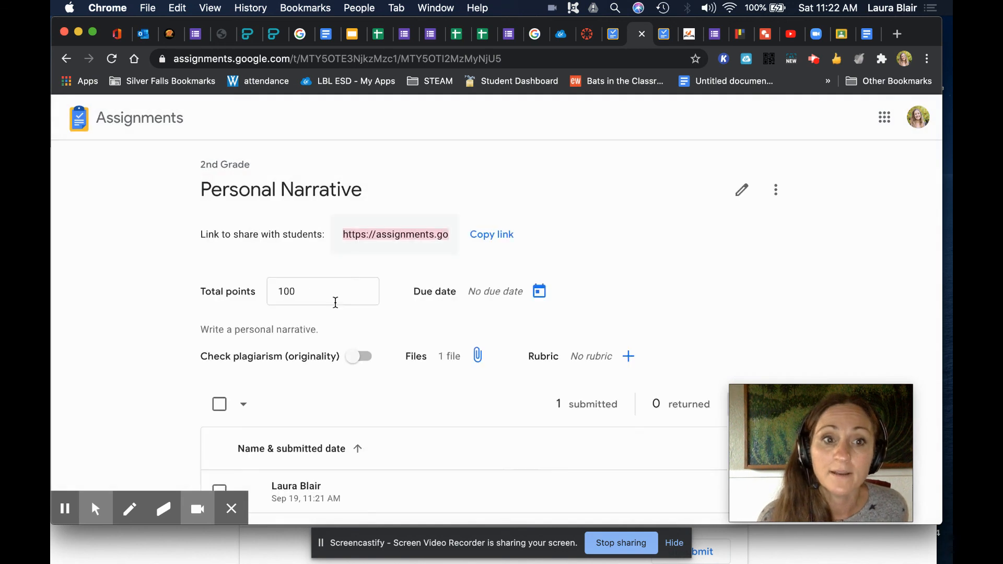
scroll(298, 502, down, 1)
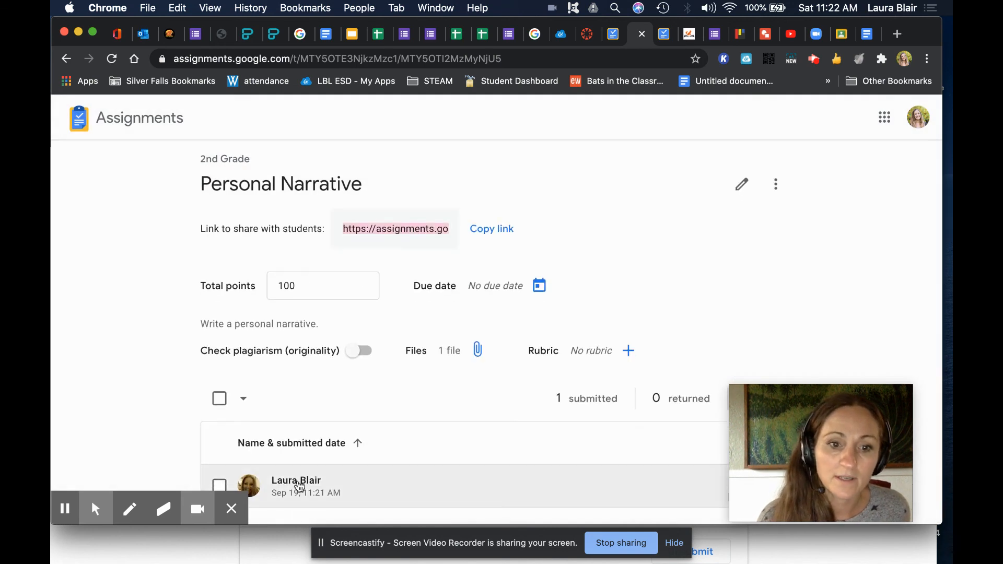
click(299, 486)
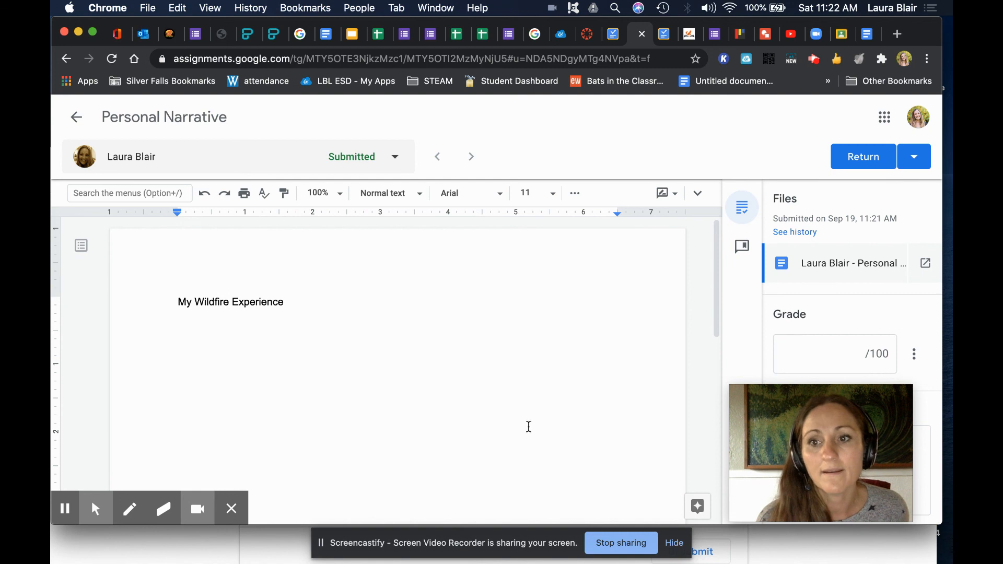
scroll(528, 426, down, 2)
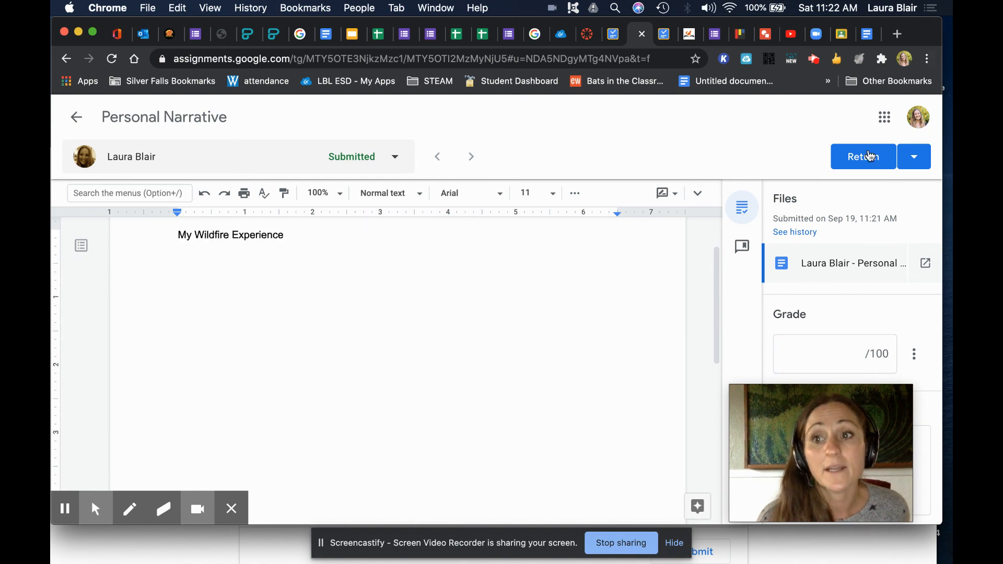